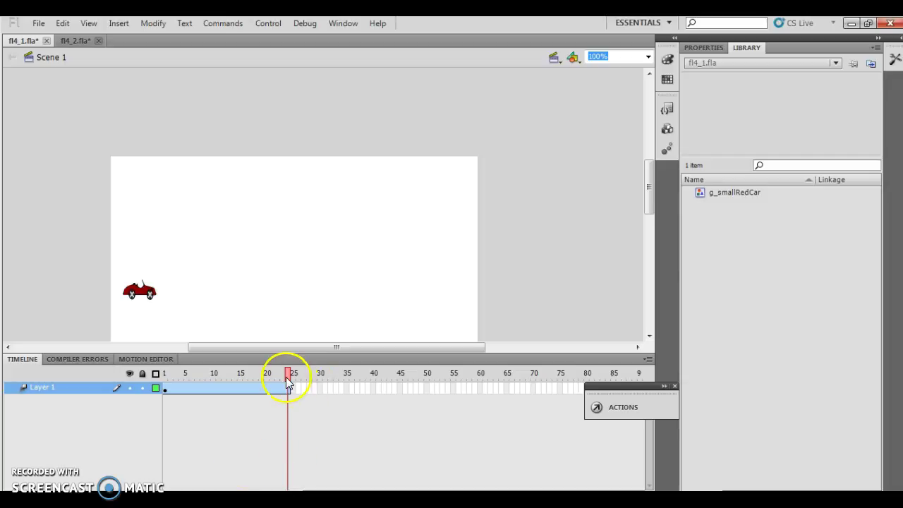
# - Remove the existing tween from the red car at frame 1 and apply a new motion tween to it
pyautogui.moveTo(289, 375); pyautogui.dragTo(166, 381)
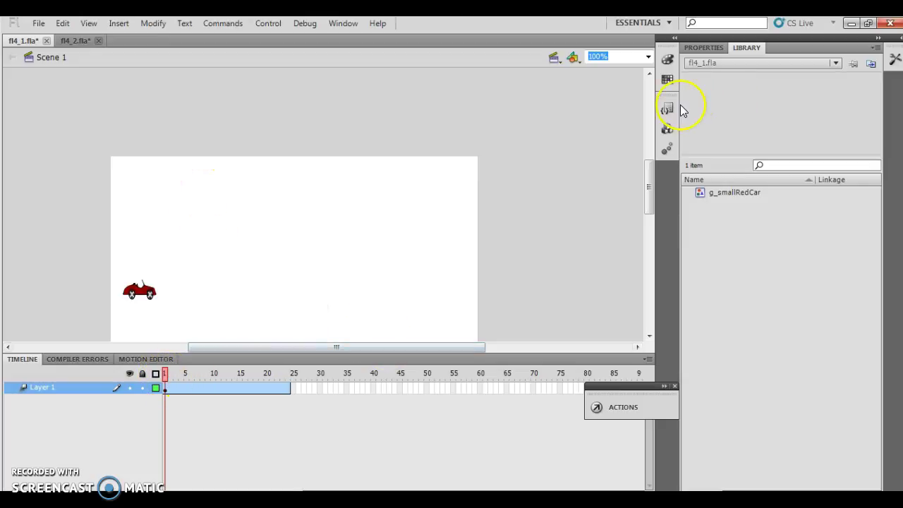
pyautogui.click(894, 59)
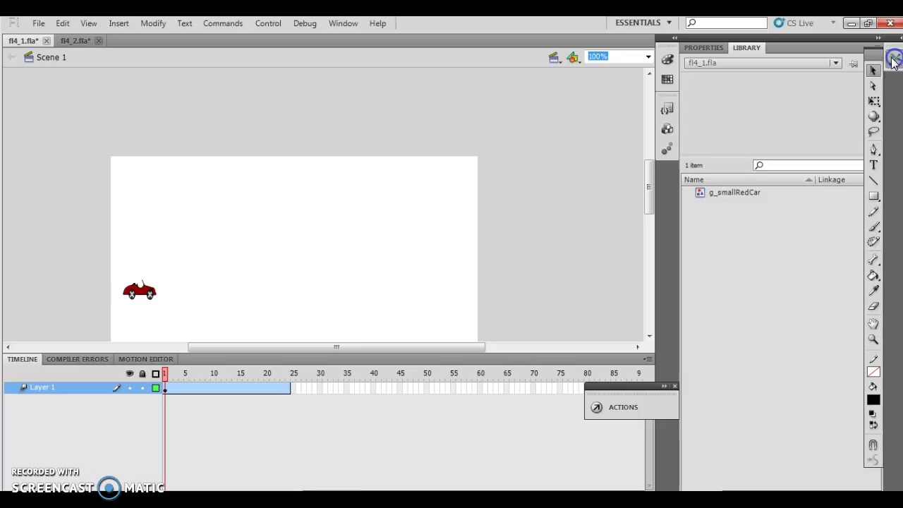
pyautogui.click(873, 71)
pyautogui.click(135, 295)
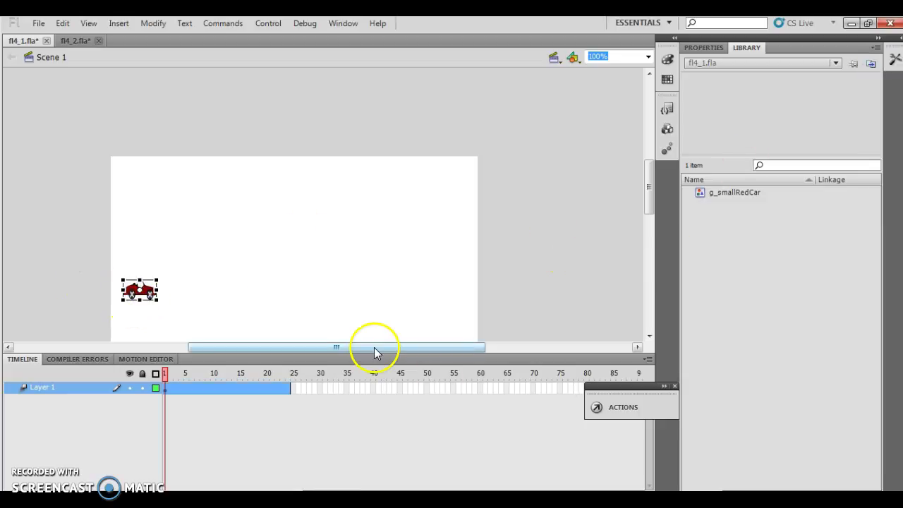
pyautogui.click(119, 23)
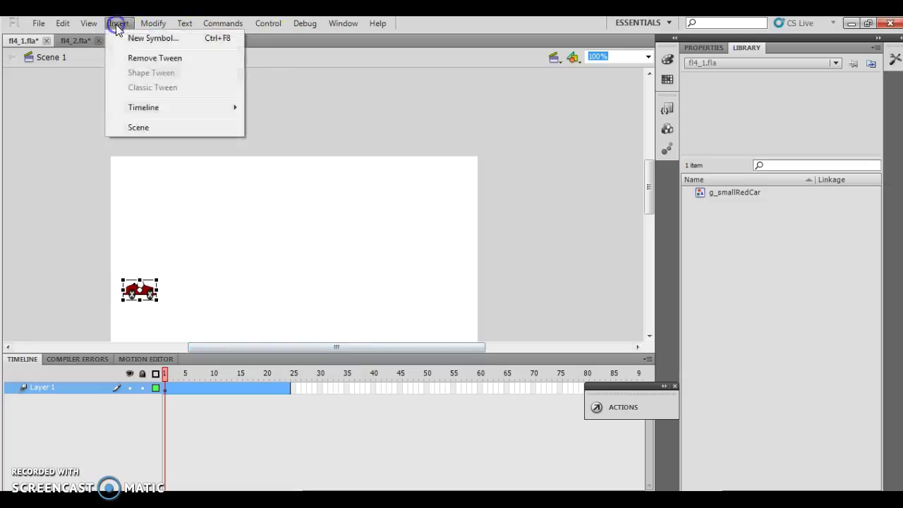
pyautogui.click(129, 59)
pyautogui.click(119, 23)
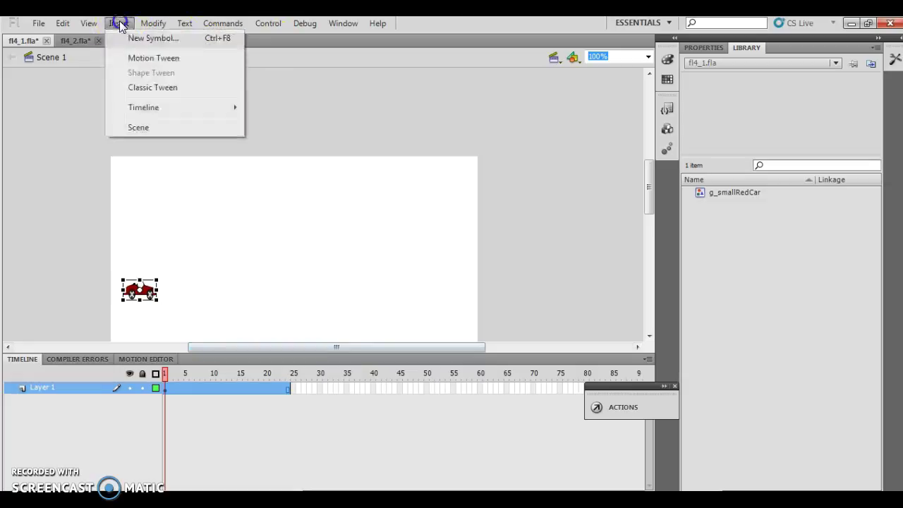
pyautogui.click(138, 59)
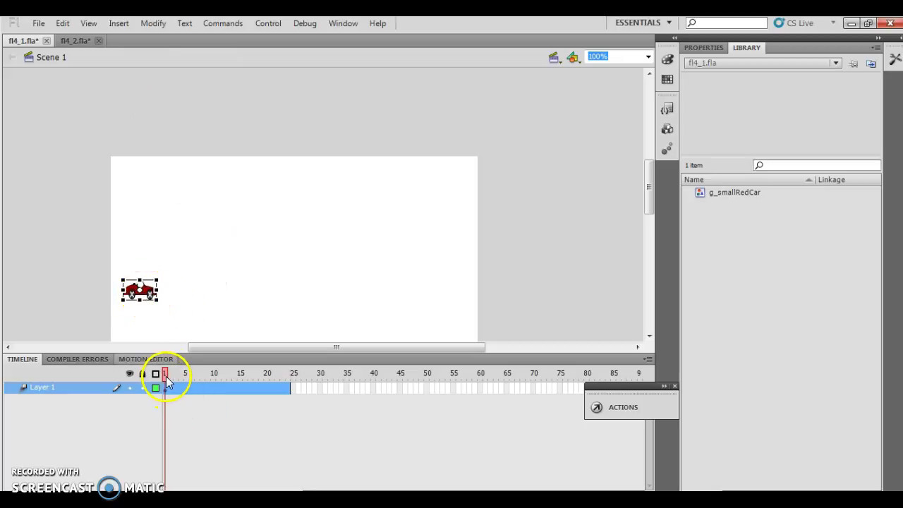
# - Move the car to the right side of the stage at frame 24 and extend the tween span to frame 40
pyautogui.moveTo(167, 380); pyautogui.dragTo(313, 381)
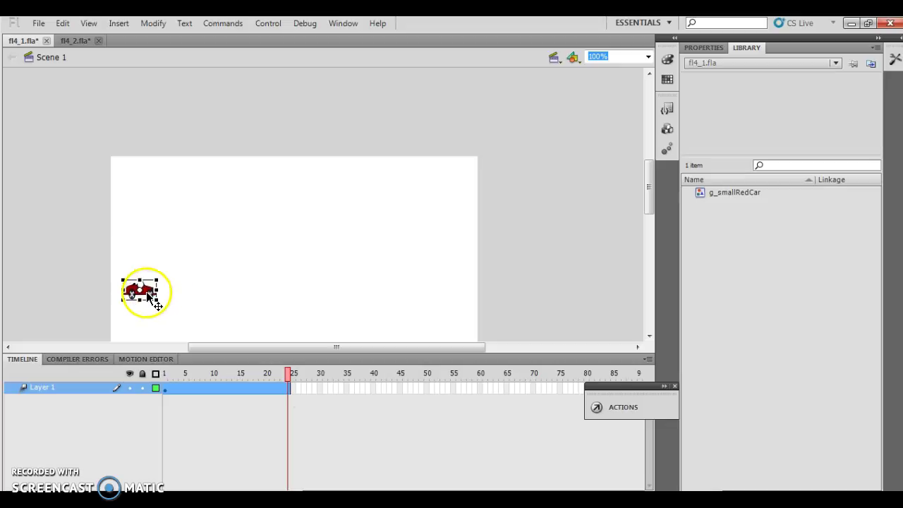
pyautogui.moveTo(148, 291); pyautogui.dragTo(429, 295)
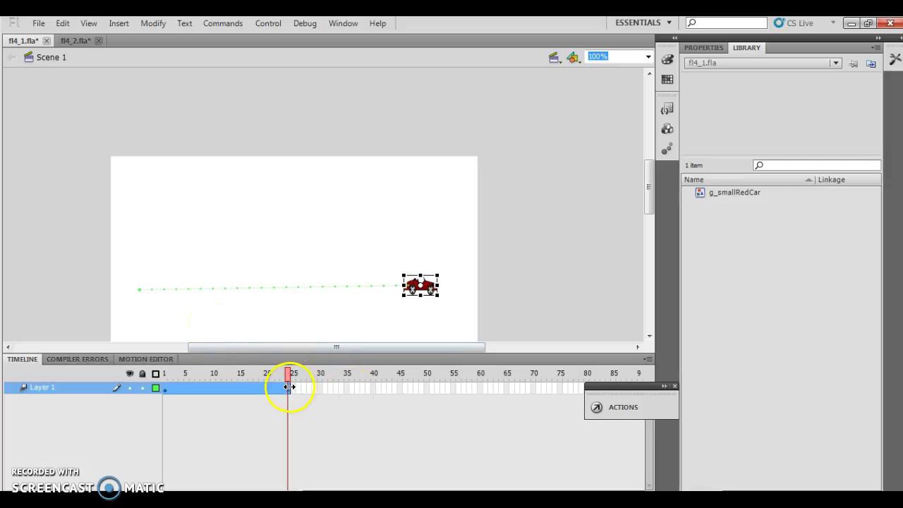
pyautogui.moveTo(289, 387); pyautogui.dragTo(373, 386)
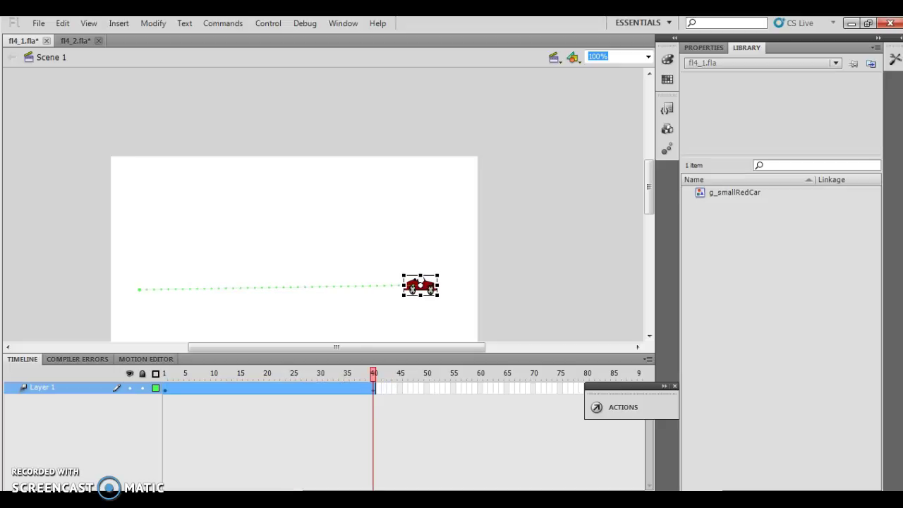
# - Play back the car animation, and step through its final frames backward and forward
pyautogui.press('Return')
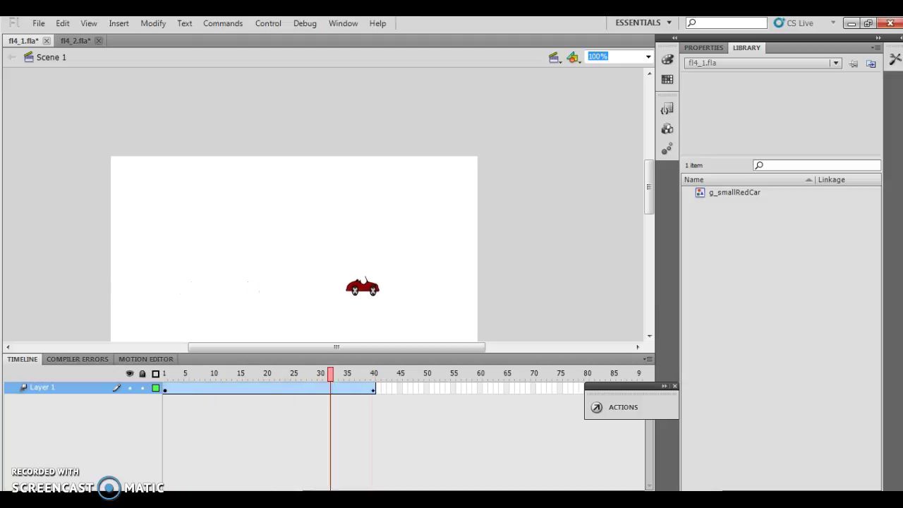
pyautogui.press('Return')
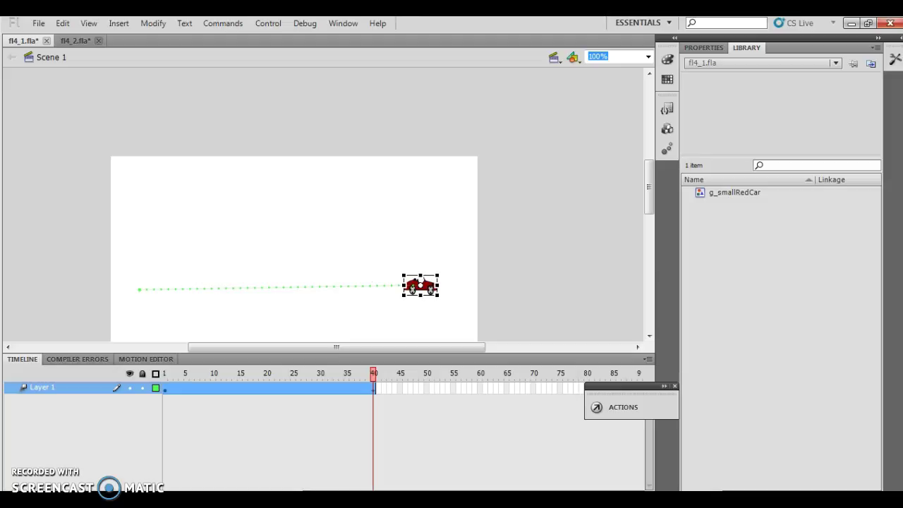
pyautogui.press(',')
pyautogui.press(',')
pyautogui.press(',')
pyautogui.press(',')
pyautogui.press(',')
pyautogui.press(',')
pyautogui.press(',')
pyautogui.press('.')
pyautogui.press('.')
pyautogui.press('.')
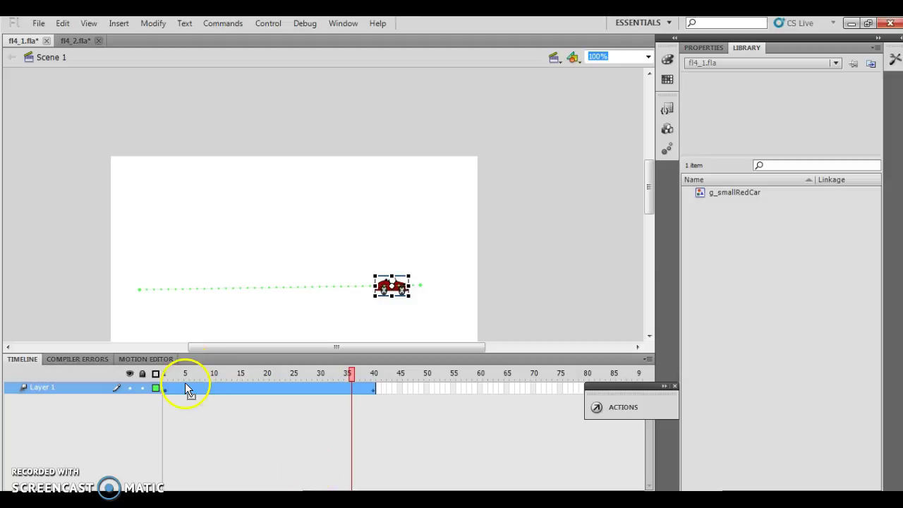
# - From frame 1, bend the middle of the car's straight motion path downward into a U-shaped curve
pyautogui.click(165, 375)
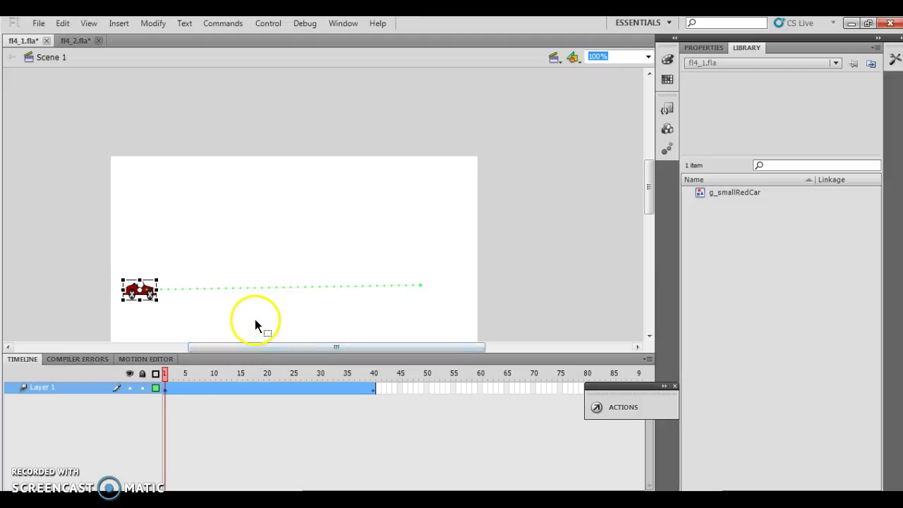
pyautogui.moveTo(649, 195); pyautogui.dragTo(653, 220)
pyautogui.moveTo(285, 185); pyautogui.dragTo(280, 186)
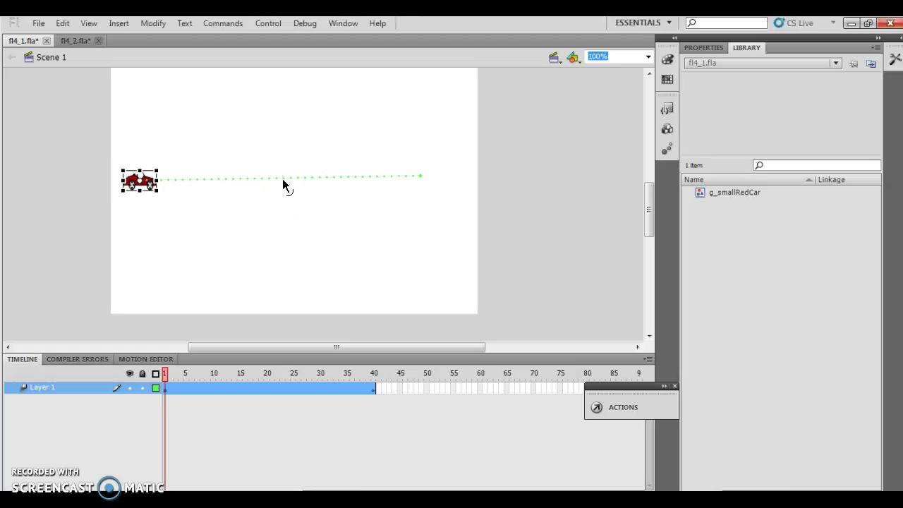
pyautogui.moveTo(283, 181); pyautogui.dragTo(277, 244)
# - Reshape the motion path into an S-curve by pulling its right end point's handle above the path with Subselection, and preview the animation
pyautogui.click(894, 60)
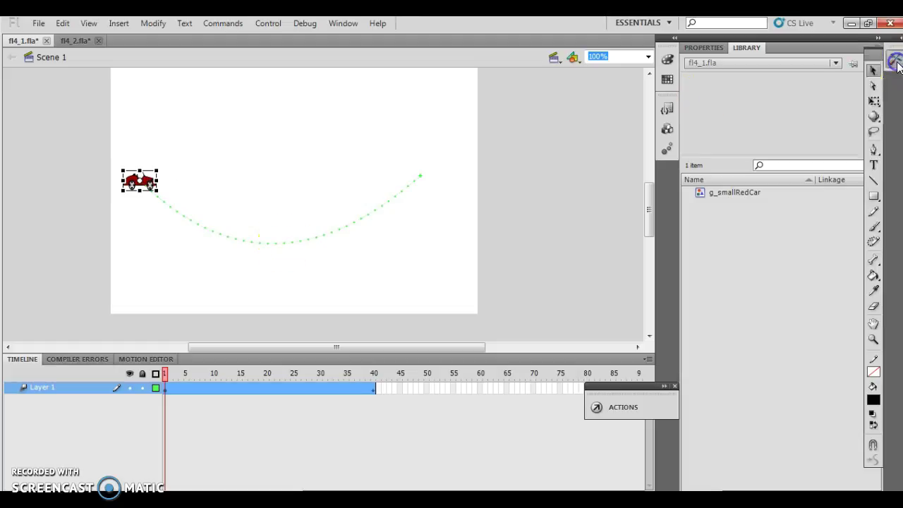
pyautogui.click(873, 87)
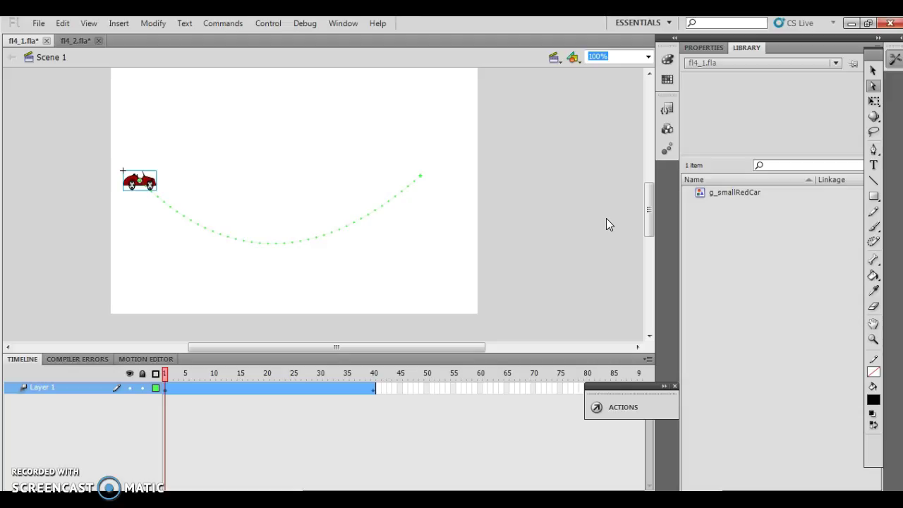
pyautogui.click(420, 180)
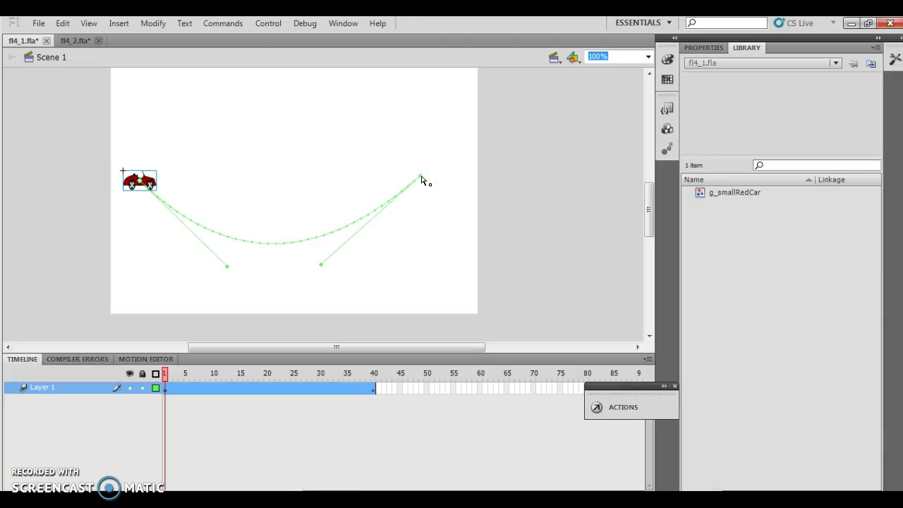
pyautogui.click(320, 266)
pyautogui.moveTo(320, 267); pyautogui.dragTo(302, 74)
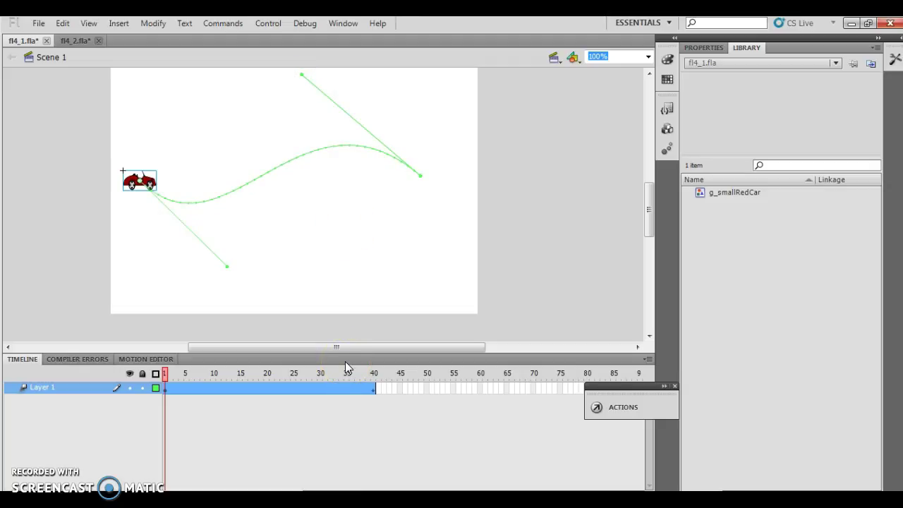
pyautogui.press('Return')
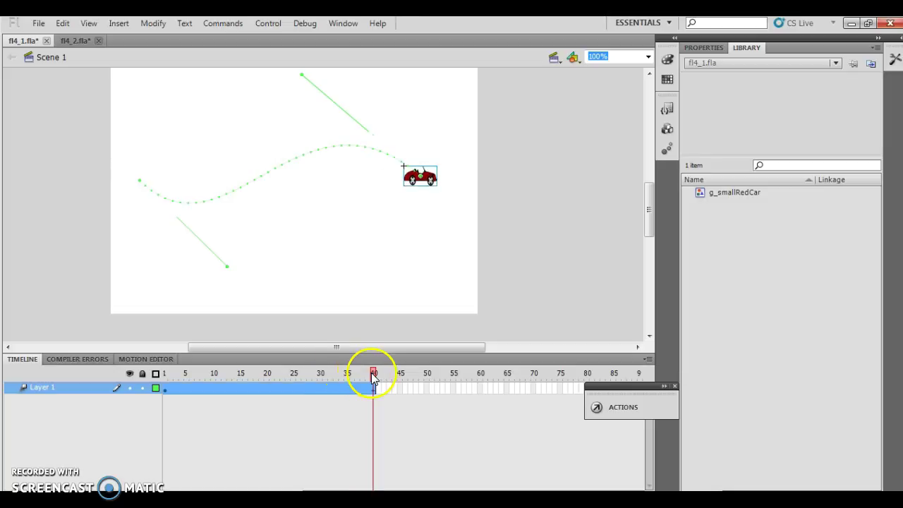
pyautogui.moveTo(373, 373); pyautogui.dragTo(145, 375)
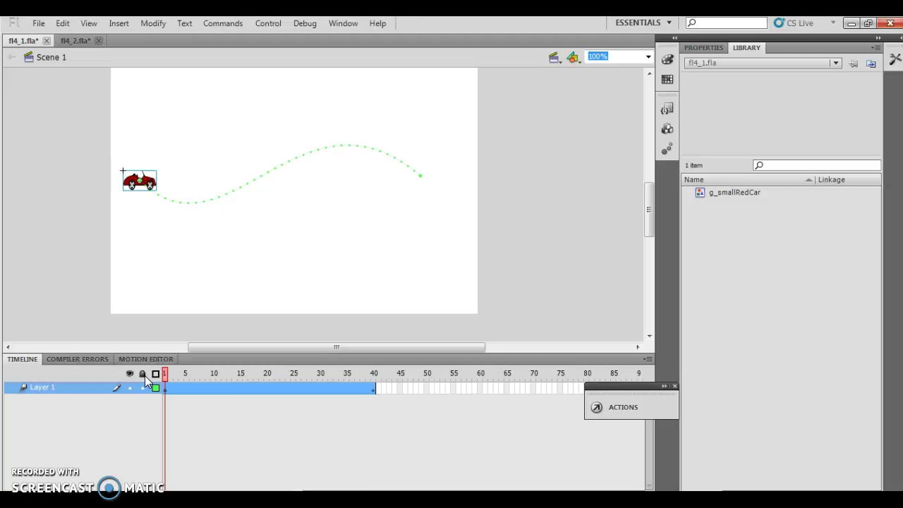
# - Set the ease of the car's motion tween to 100
pyautogui.click(169, 387)
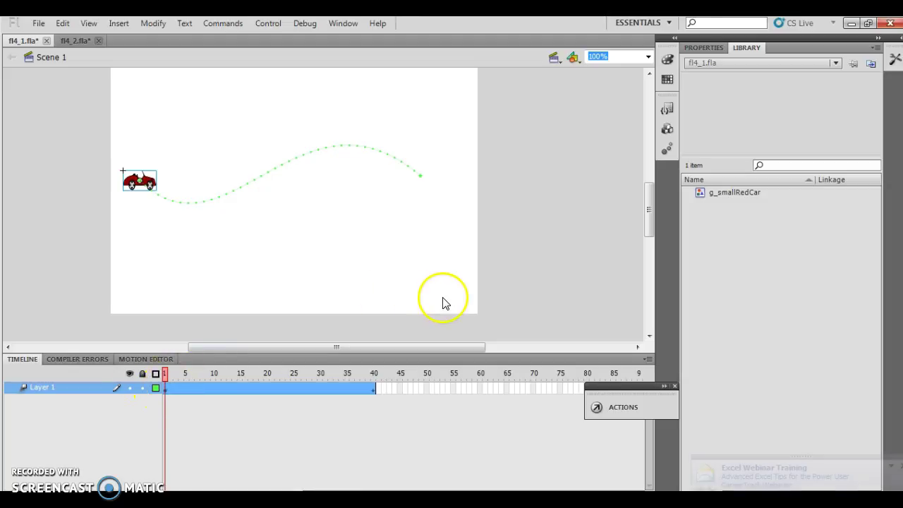
pyautogui.click(703, 48)
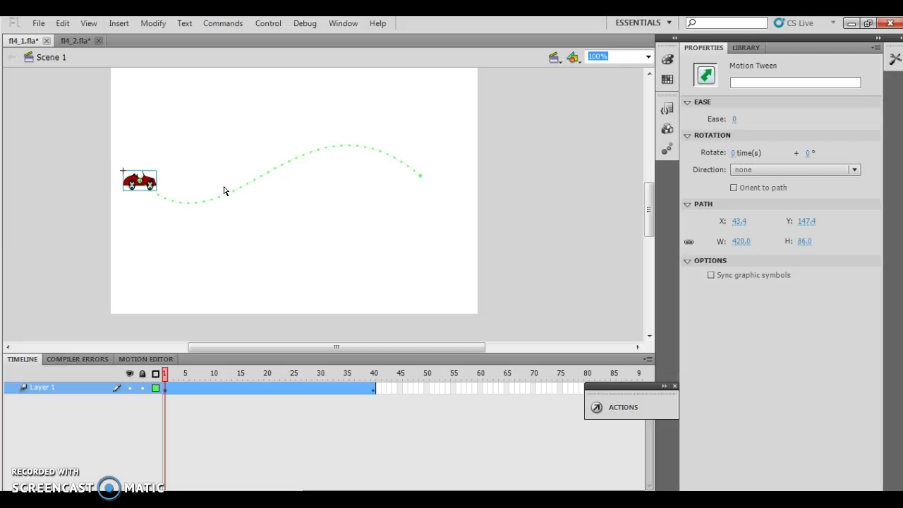
pyautogui.click(735, 120)
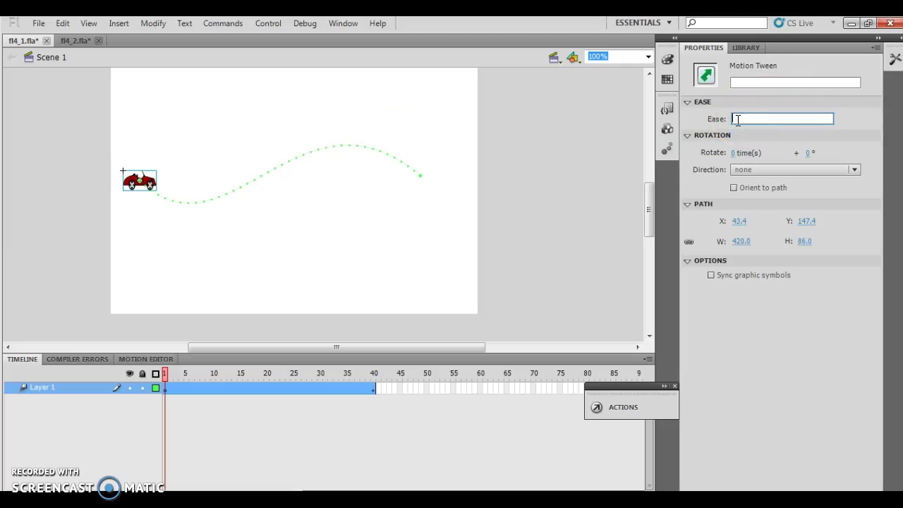
pyautogui.write('100')
pyautogui.press('Return')
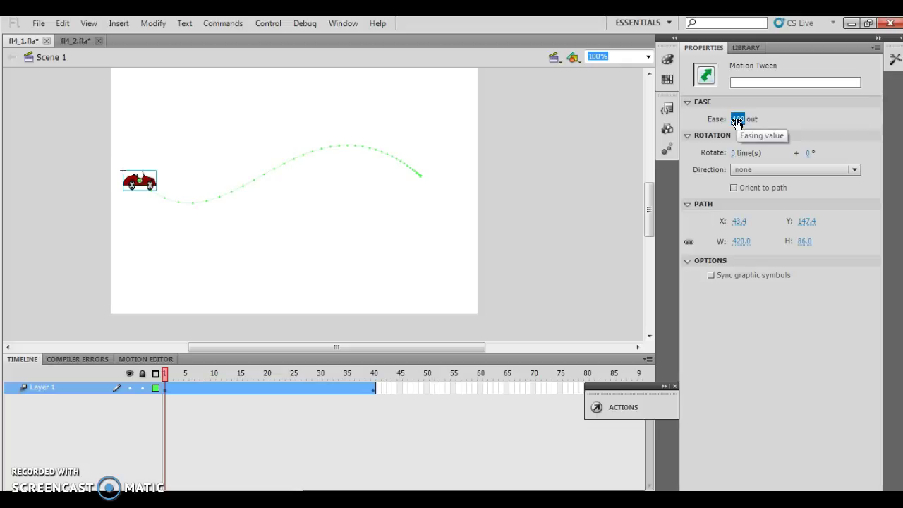
# - Play back the eased animation several times to examine how the car's speed changes along the path
pyautogui.press('Return')
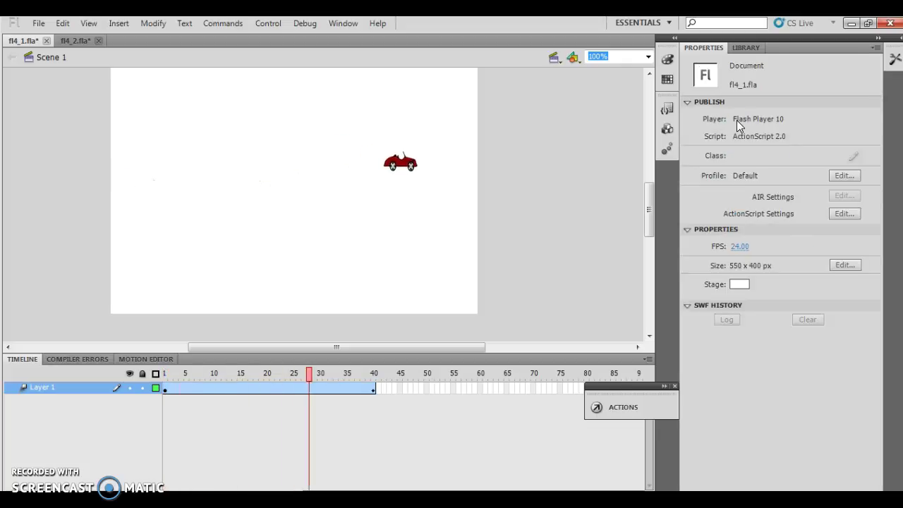
pyautogui.press('Return')
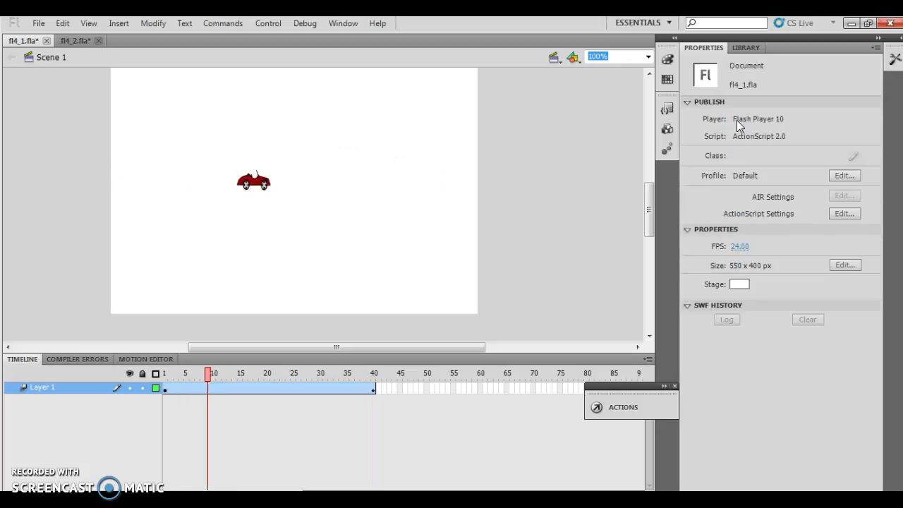
pyautogui.press('Return')
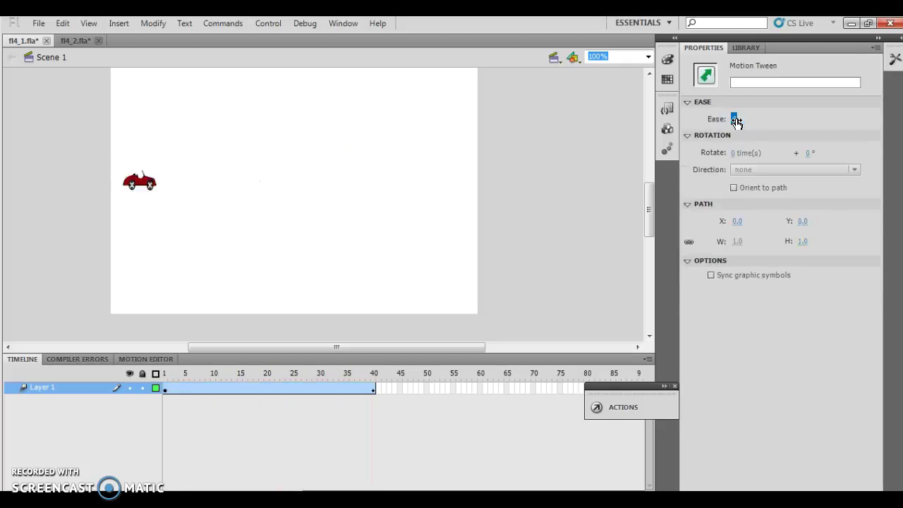
pyautogui.press('Return')
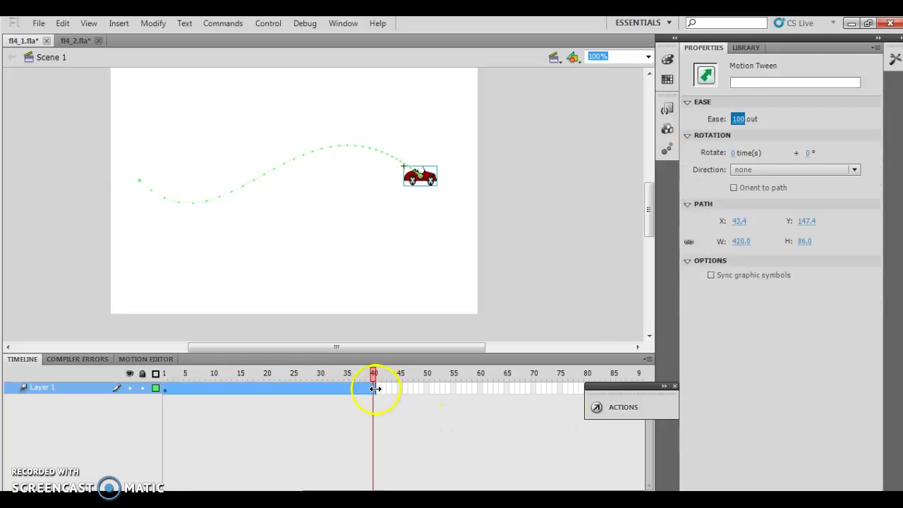
# - Set the motion tween's ease to -100 from frame 1 and play back the animation
pyautogui.moveTo(374, 384); pyautogui.dragTo(143, 382)
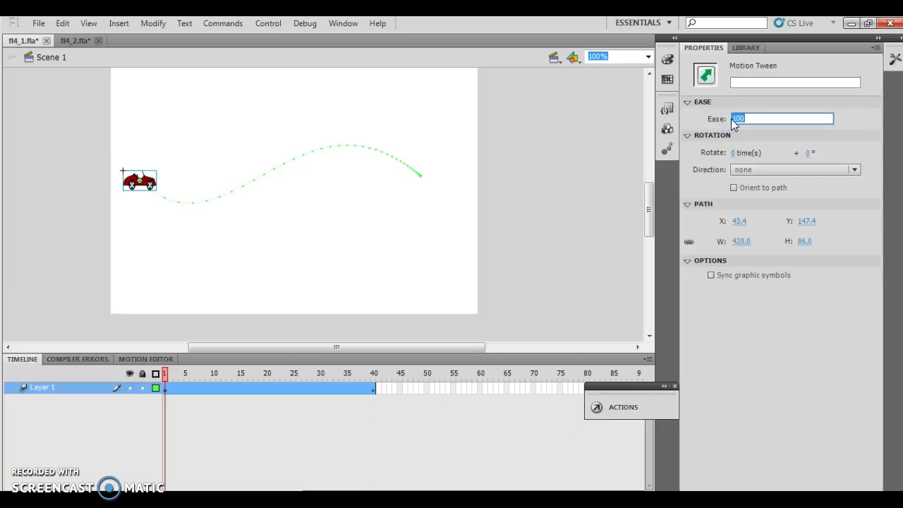
pyautogui.write('100')
pyautogui.write('-')
pyautogui.press('Return')
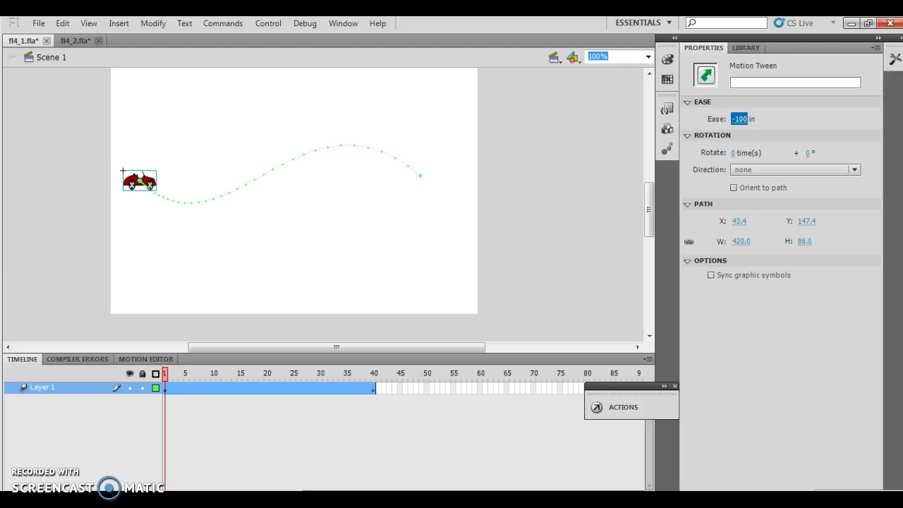
pyautogui.press('Return')
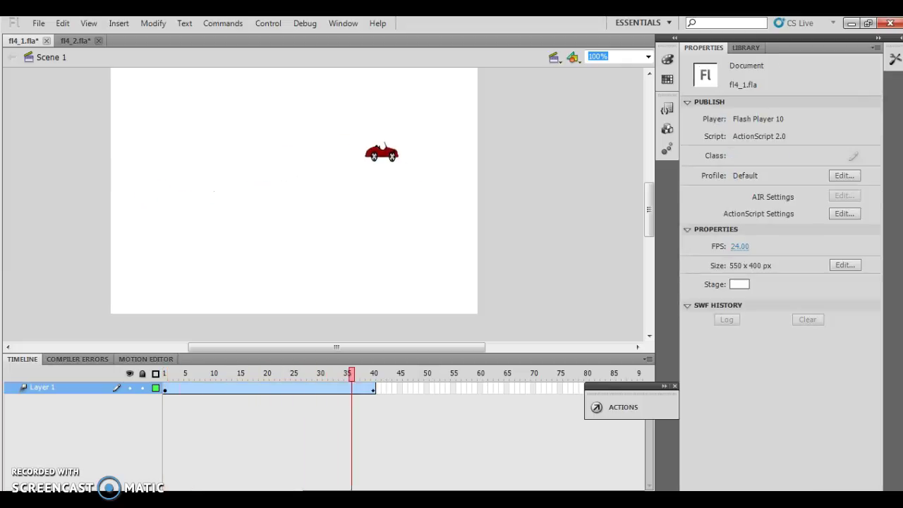
pyautogui.press('Return')
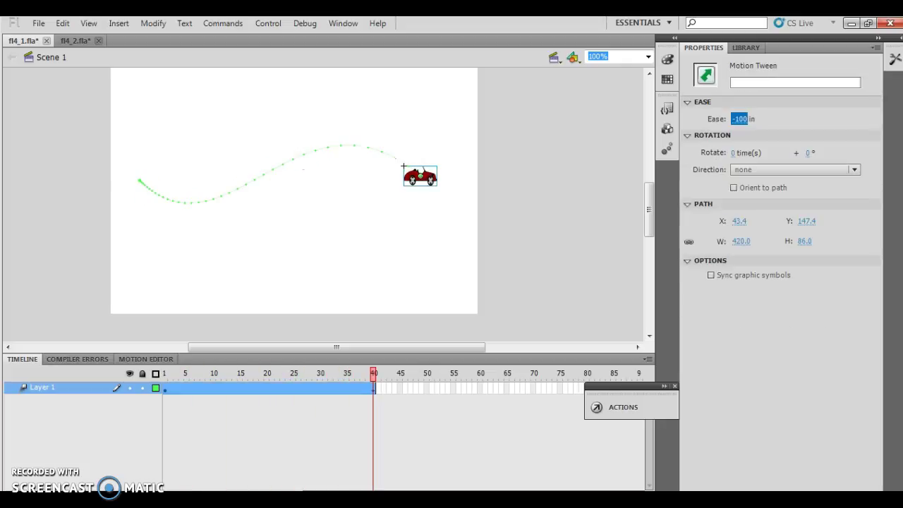
# - Reset the motion tween's ease to 0, play back the animation and return to frame 1
pyautogui.click(167, 374)
pyautogui.click(739, 118)
pyautogui.write('0')
pyautogui.press('Return')
pyautogui.press('Return')
pyautogui.click(165, 376)
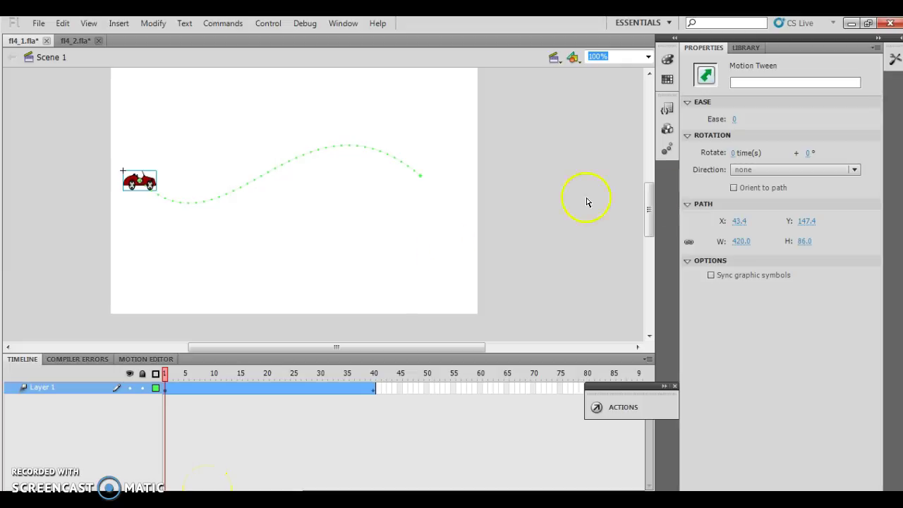
# - With the Selection tool, select the car at frame 1 and set its width to 80
pyautogui.click(895, 60)
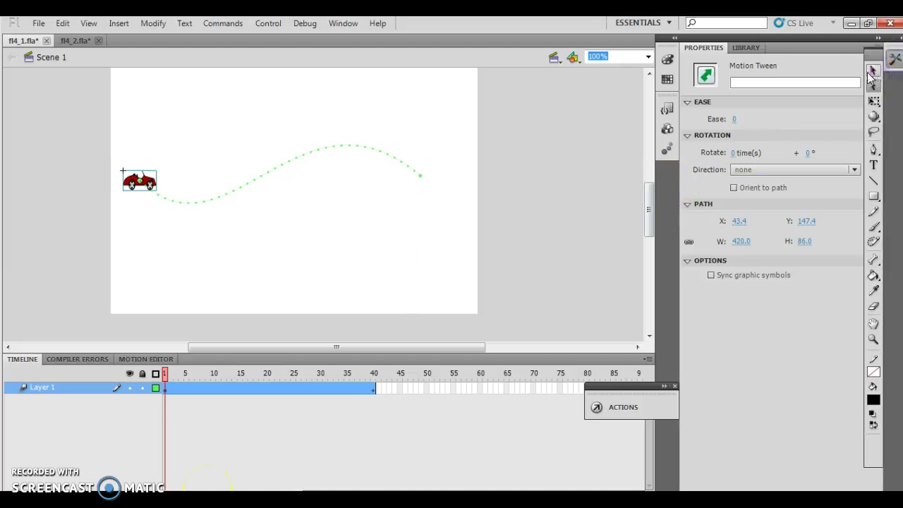
pyautogui.click(872, 70)
pyautogui.click(132, 192)
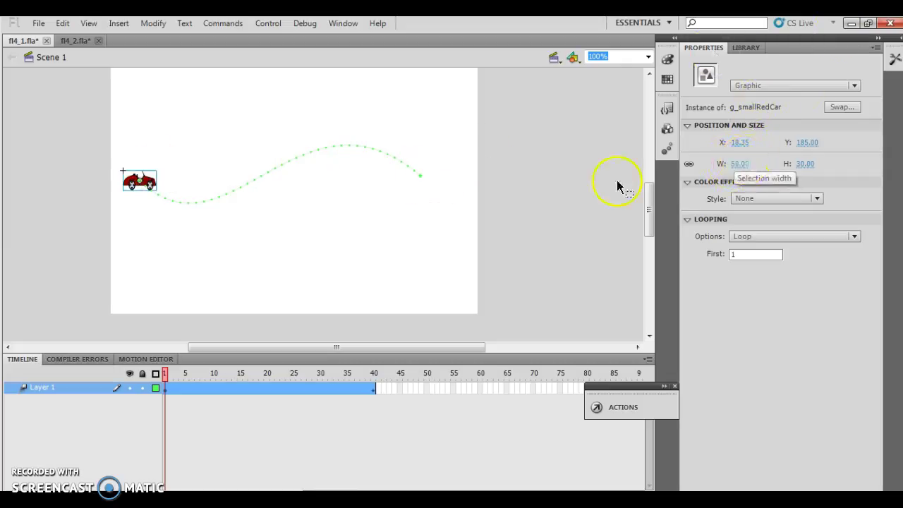
pyautogui.click(383, 198)
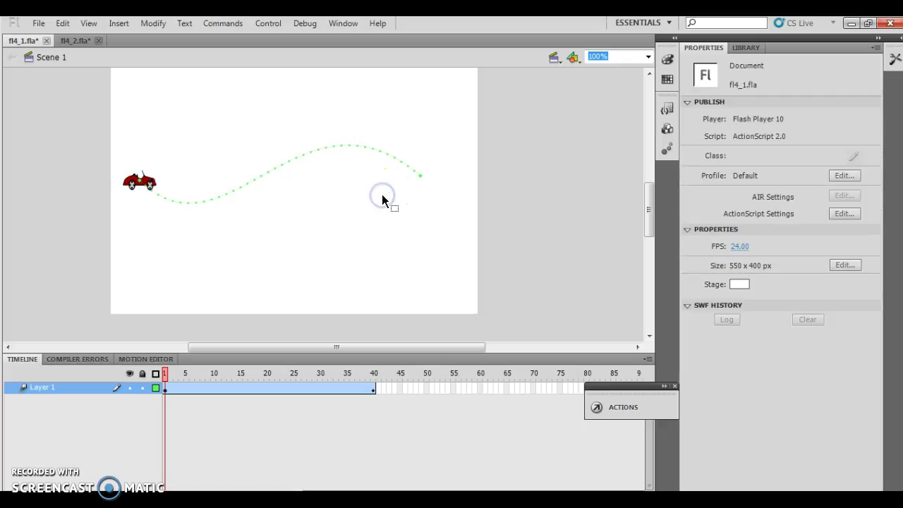
pyautogui.click(135, 184)
pyautogui.click(737, 163)
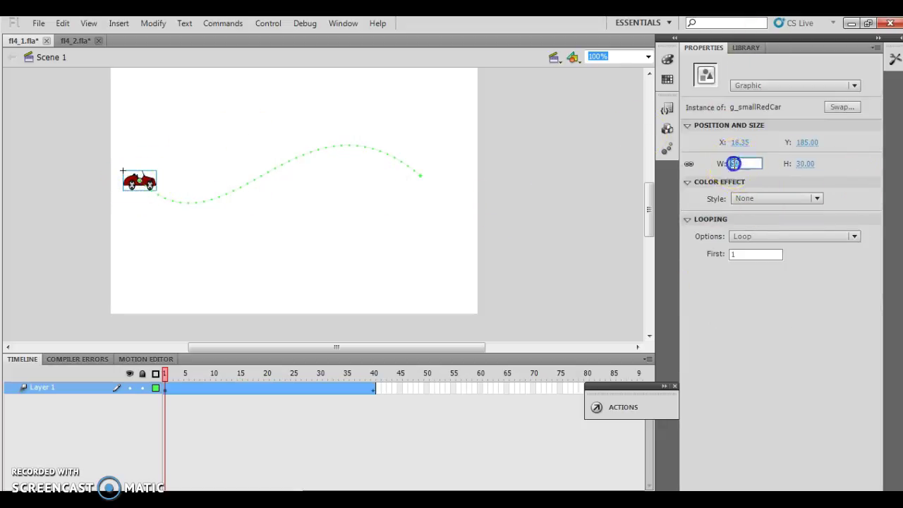
pyautogui.write('76')
pyautogui.press('Return')
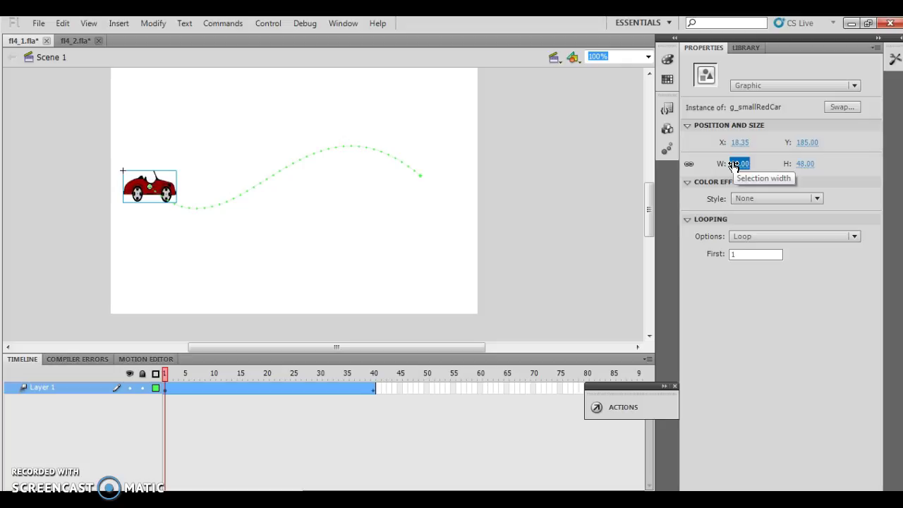
# - Set the car's width to 30 at frame 40 and play back the animation to check the shrinking
pyautogui.click(374, 385)
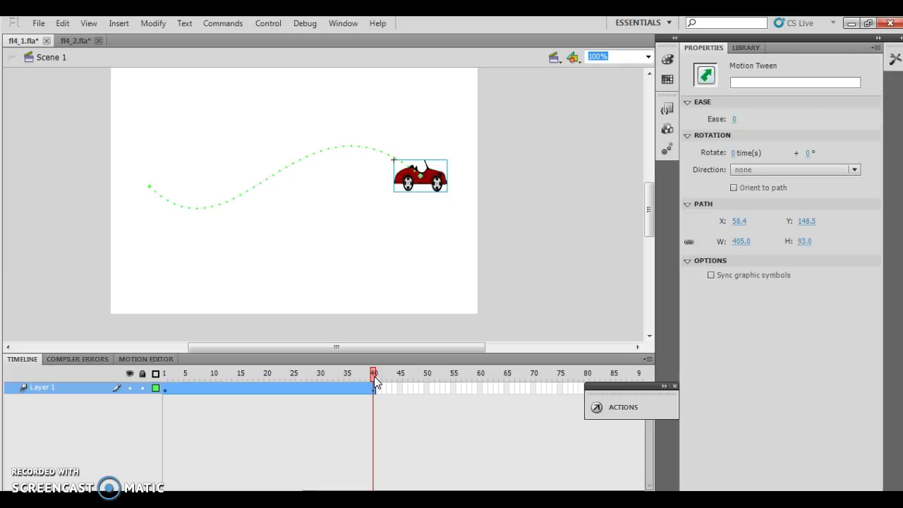
pyautogui.click(744, 241)
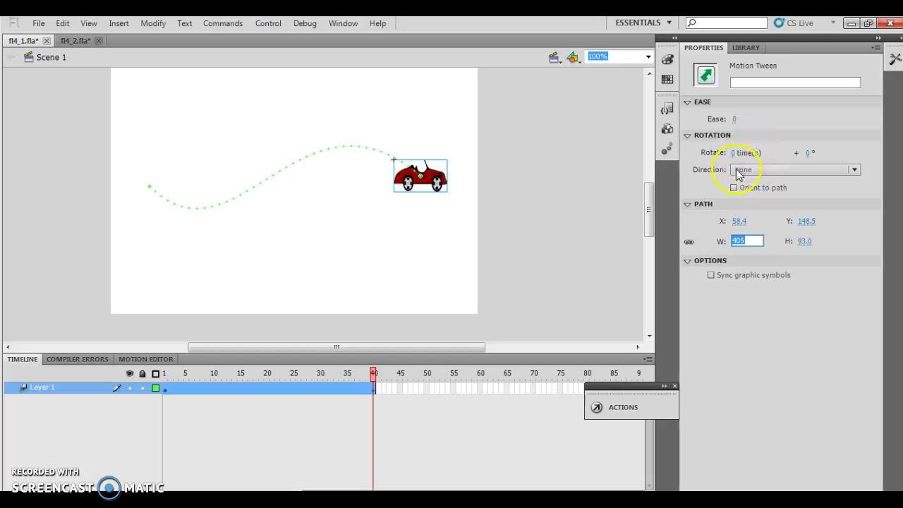
pyautogui.click(431, 188)
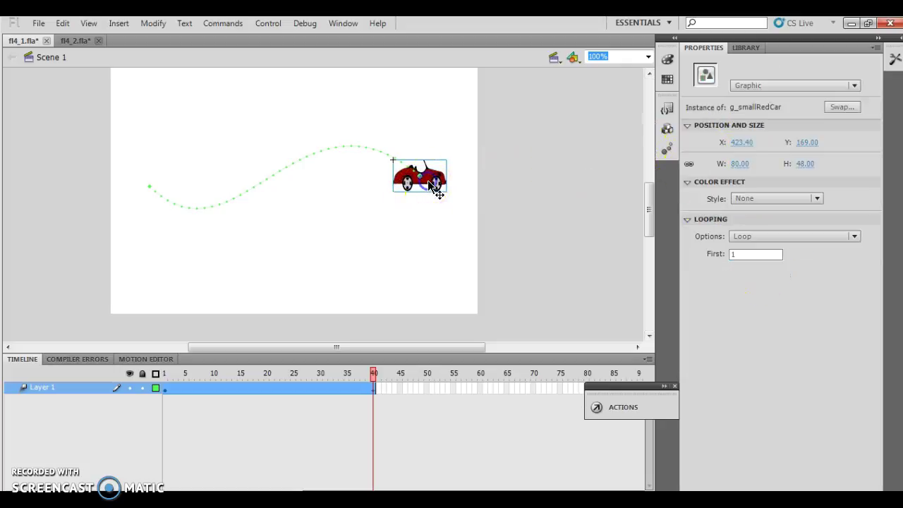
pyautogui.click(737, 164)
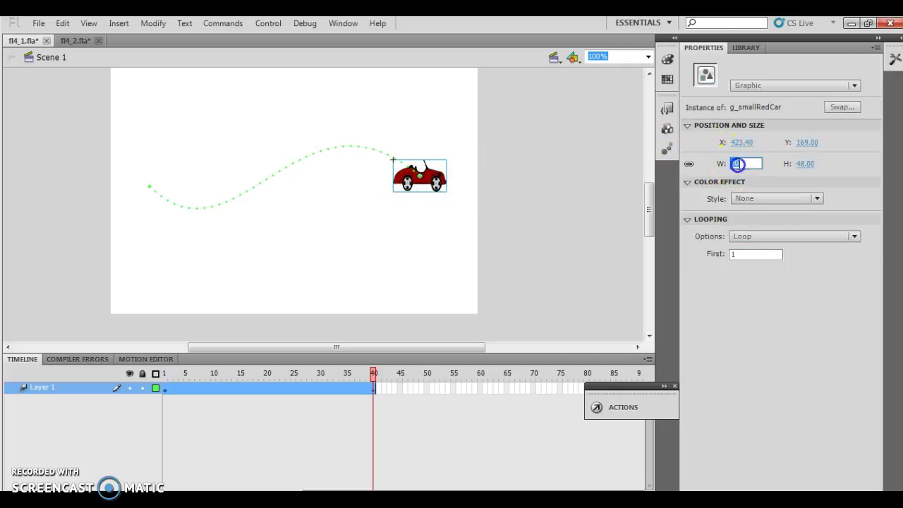
pyautogui.write('30')
pyautogui.press('Return')
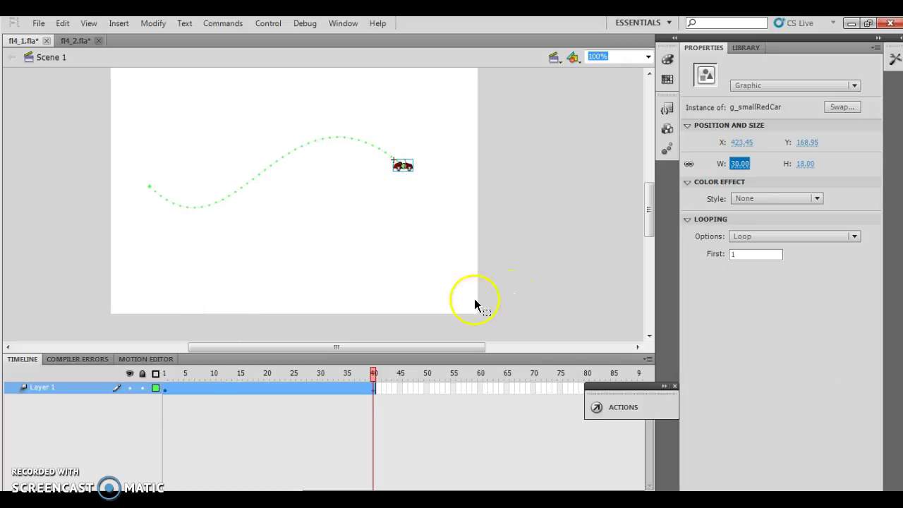
pyautogui.press('Return')
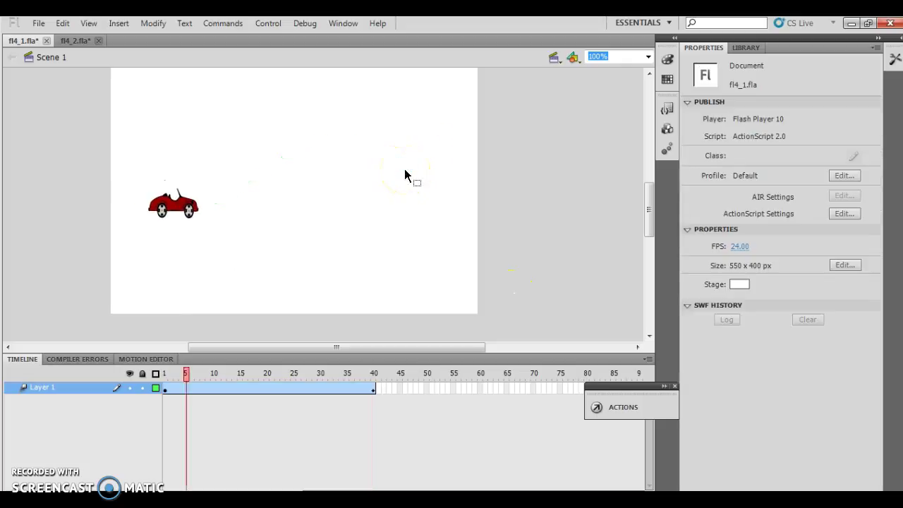
pyautogui.click(404, 169)
pyautogui.press('Return')
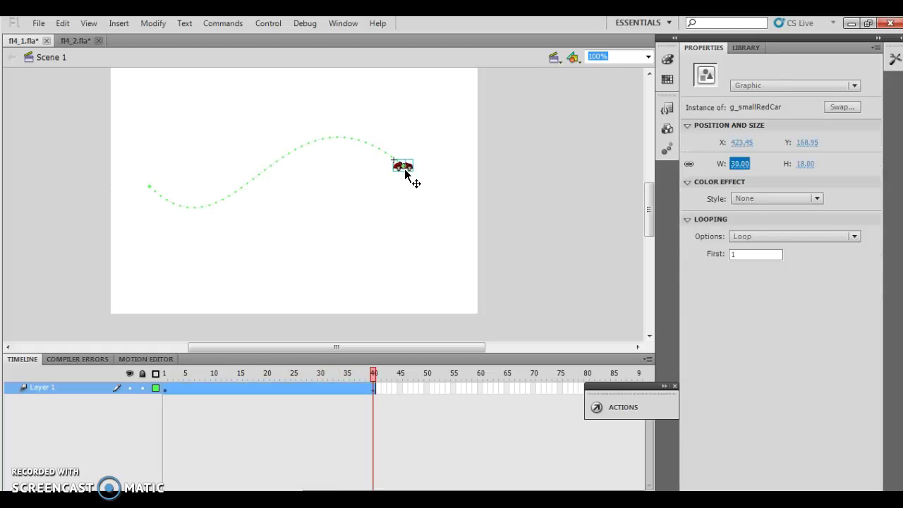
# - Move the car at frame 40 down and right to about X 470, Y 221, extending the motion path
pyautogui.click(406, 168)
pyautogui.moveTo(409, 169); pyautogui.dragTo(445, 210)
pyautogui.click(448, 273)
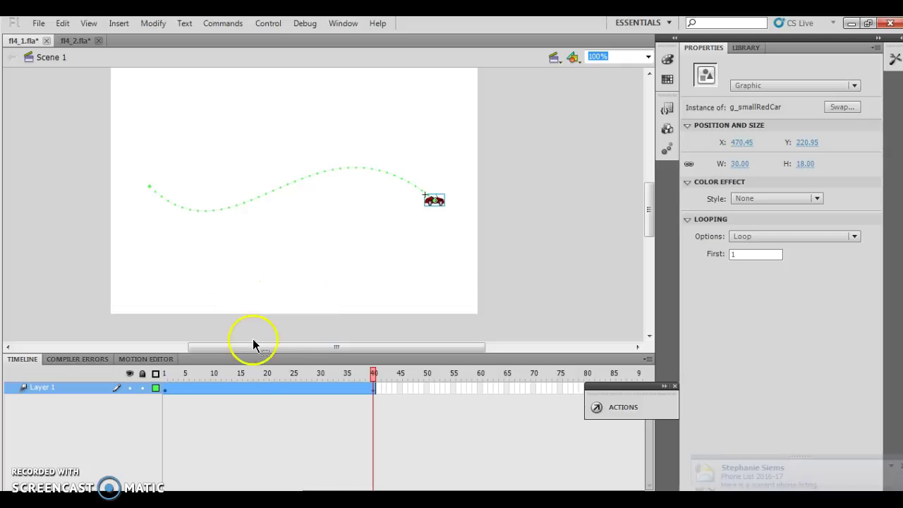
# - Skew the car horizontally at frame 20 with the Free Transform tool to a width of about 82, and play back the animation
pyautogui.click(268, 388)
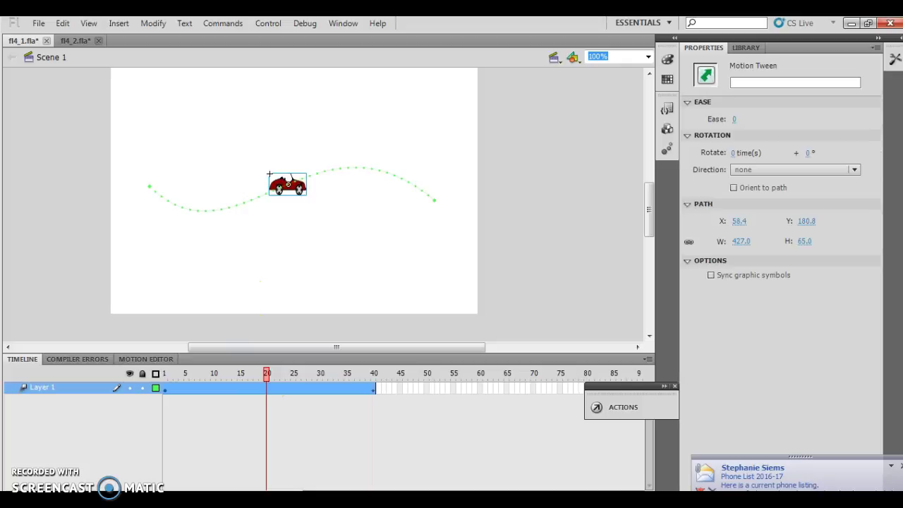
pyautogui.click(277, 182)
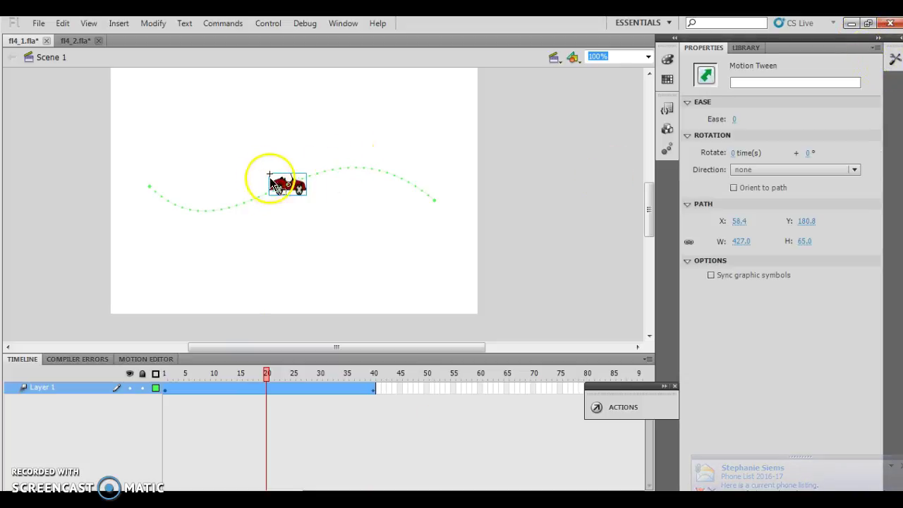
pyautogui.click(893, 60)
pyautogui.click(876, 103)
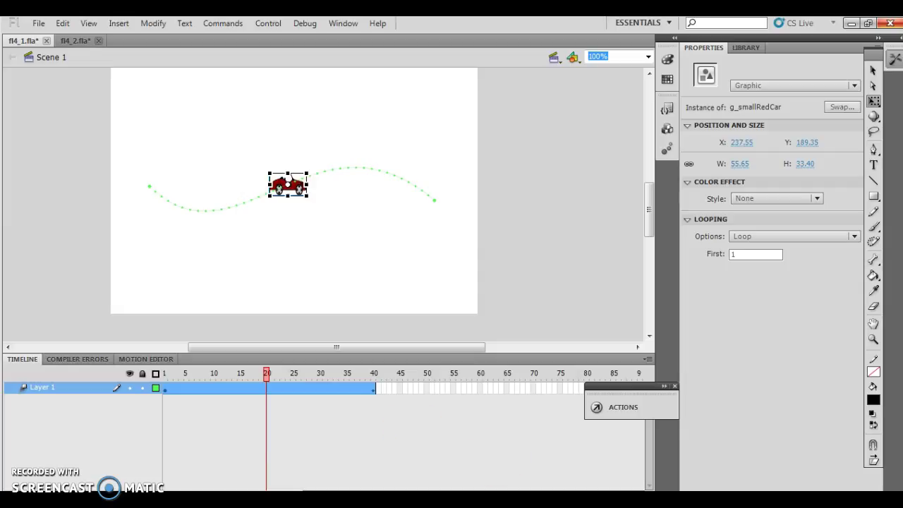
pyautogui.click(873, 460)
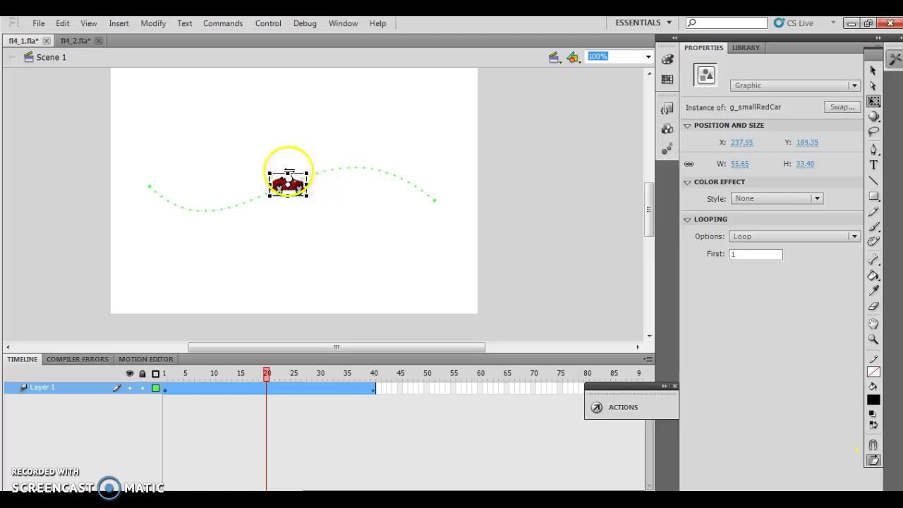
pyautogui.moveTo(290, 175); pyautogui.dragTo(295, 175)
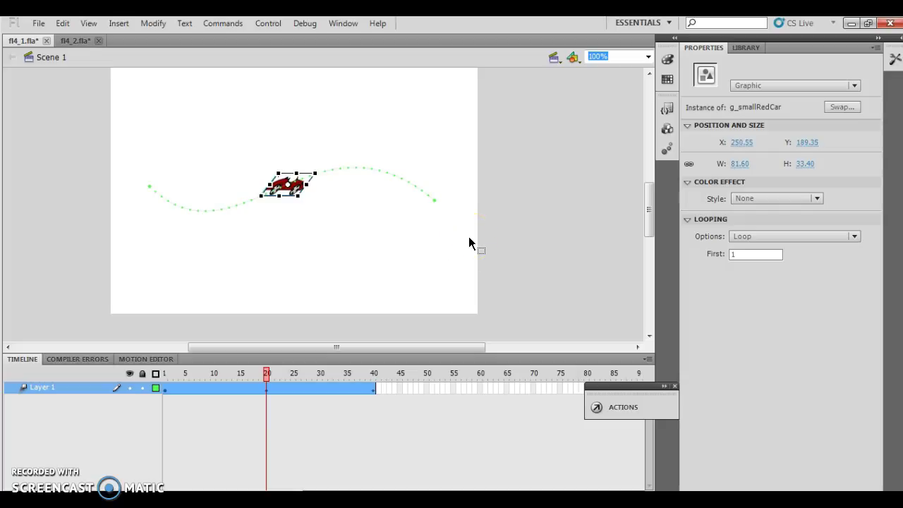
pyautogui.press('Return')
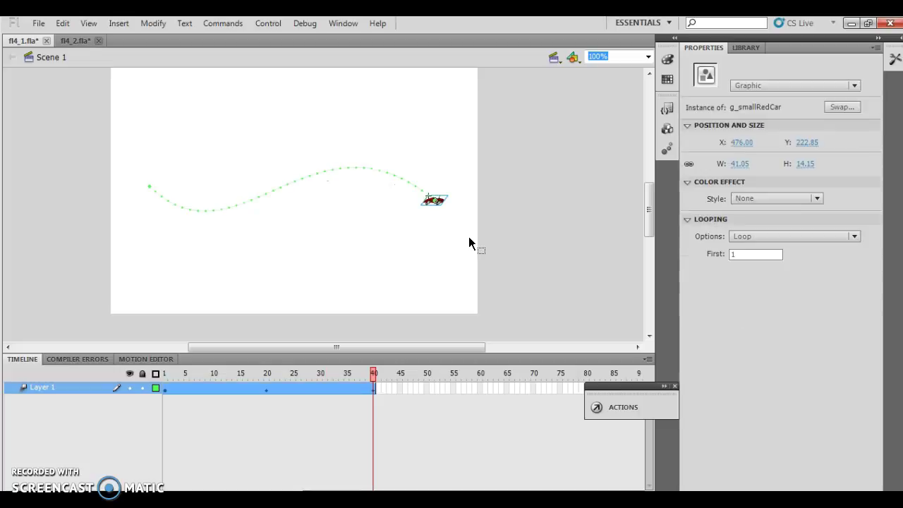
pyautogui.press('Return')
# - Apply an Alpha color effect of 0% to the car at frame 40 and play back the fade-out
pyautogui.click(895, 60)
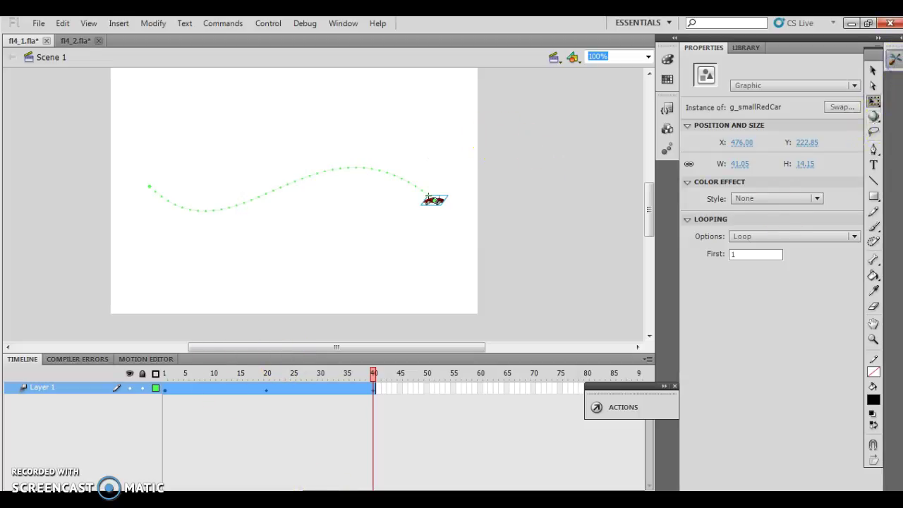
pyautogui.click(873, 71)
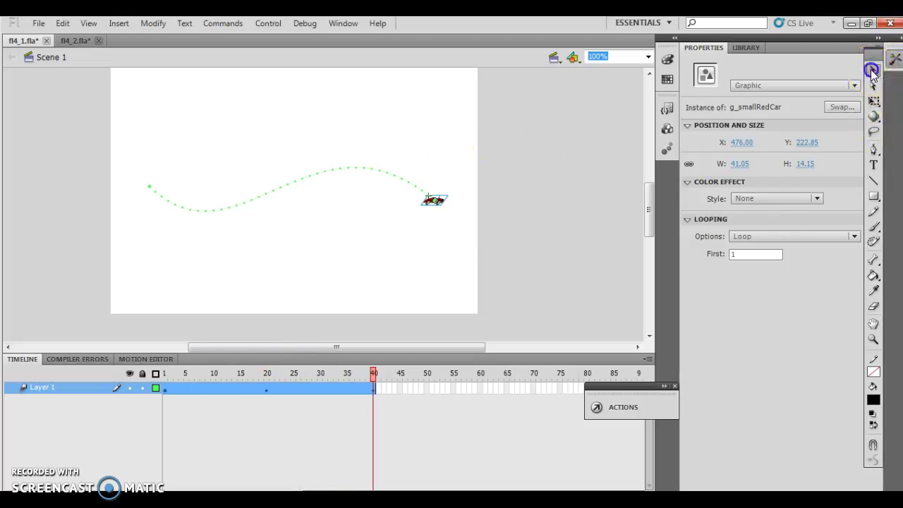
pyautogui.click(432, 203)
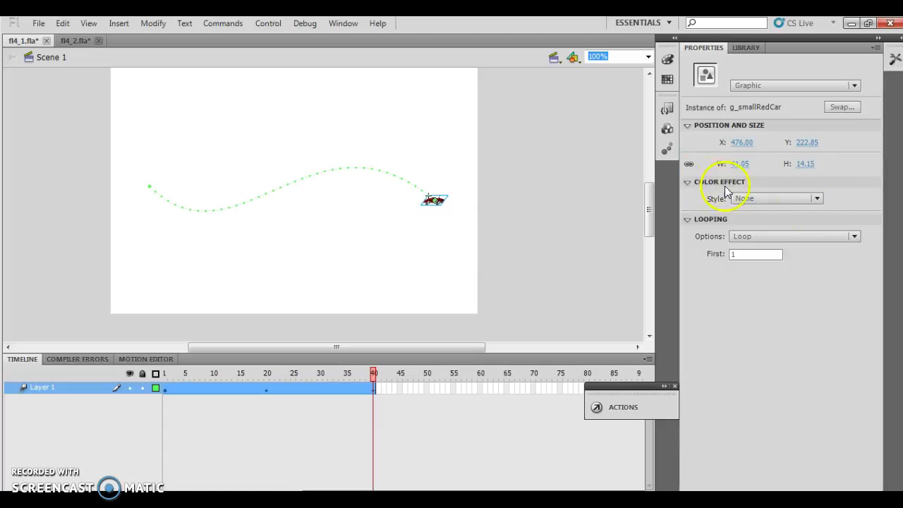
pyautogui.click(816, 198)
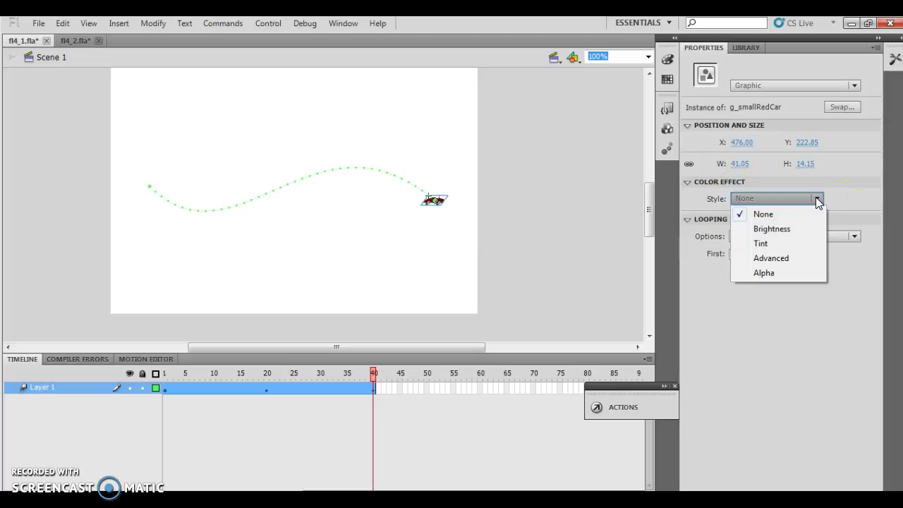
pyautogui.click(770, 274)
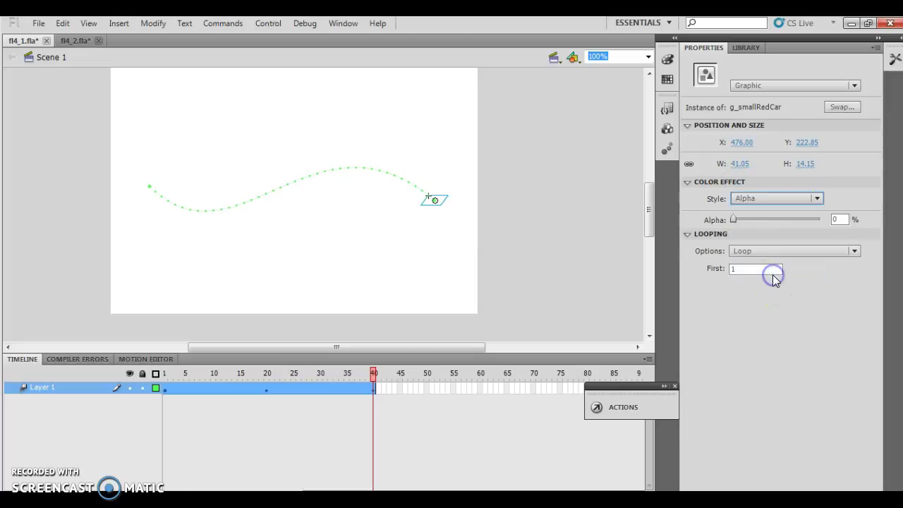
pyautogui.click(735, 230)
pyautogui.press('Return')
# - Restore the car's alpha to 100% at frame 40 and switch its color effect style to Advanced
pyautogui.moveTo(734, 220); pyautogui.dragTo(836, 210)
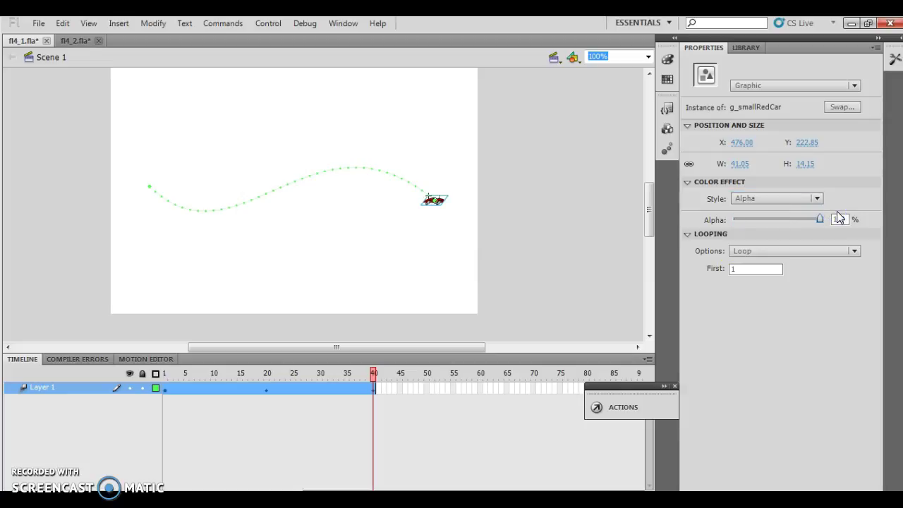
pyautogui.click(671, 354)
pyautogui.click(816, 200)
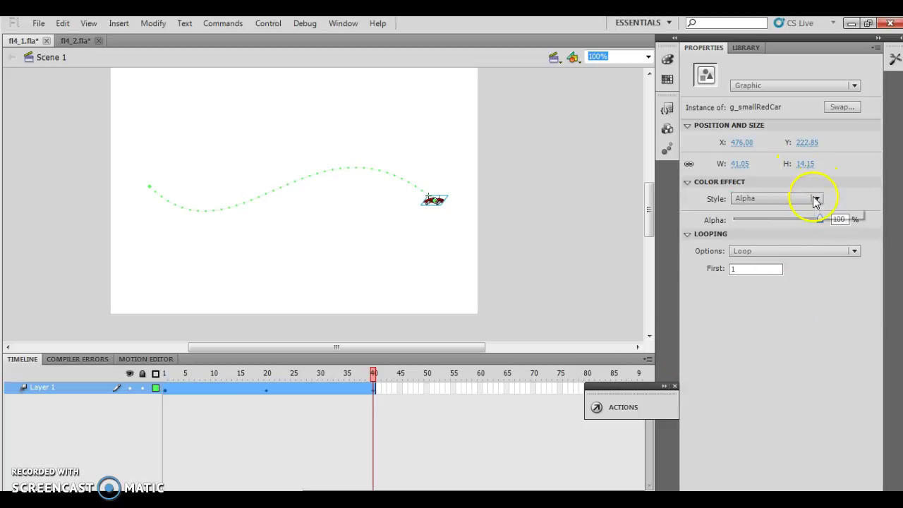
pyautogui.click(816, 200)
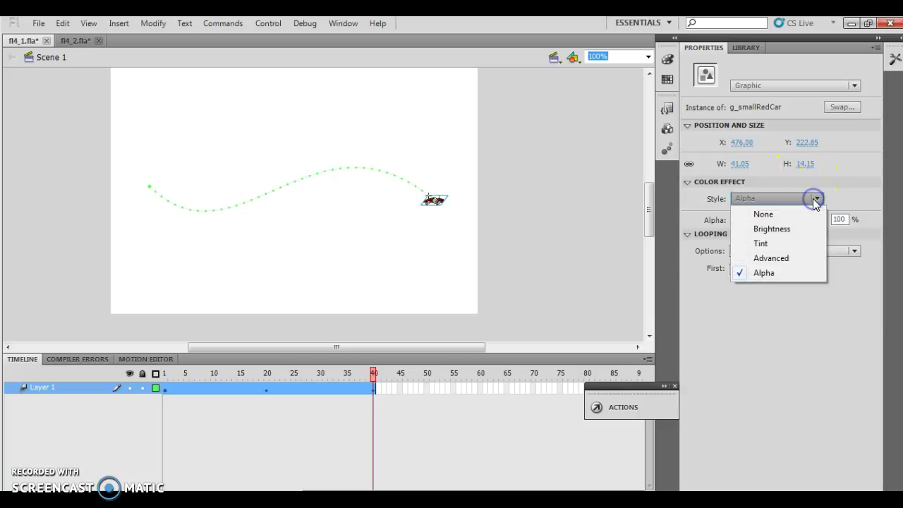
pyautogui.click(789, 258)
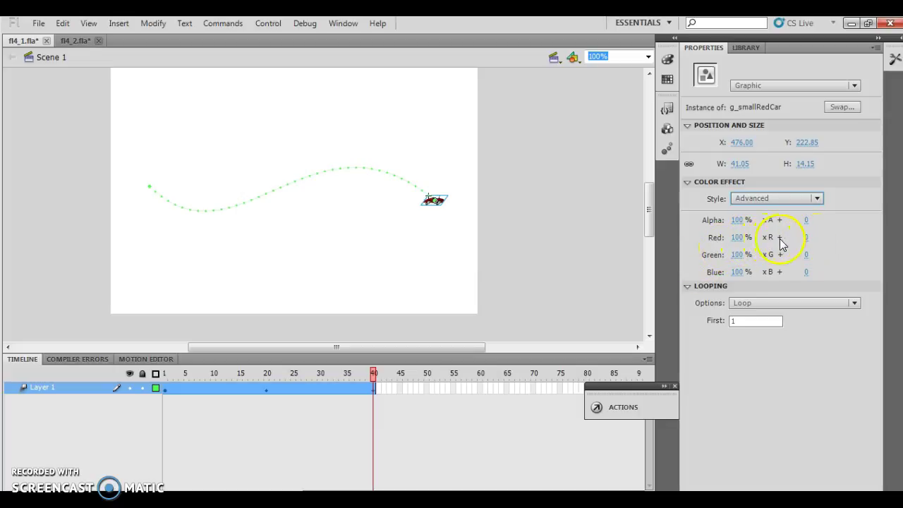
# - Try a red offset of 100 on the car at frame 40 and reset it to 0
pyautogui.click(806, 238)
pyautogui.write('100')
pyautogui.press('Return')
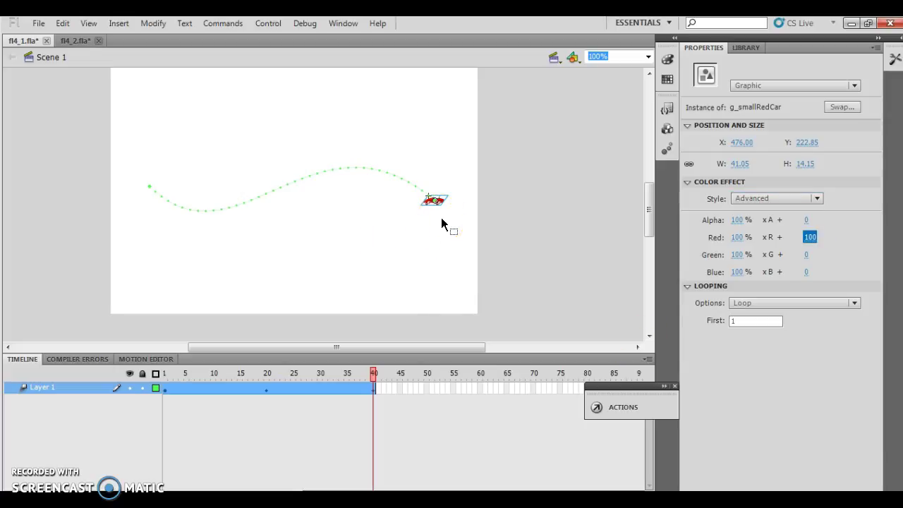
pyautogui.click(810, 236)
pyautogui.write('0')
pyautogui.press('Return')
# - Try a higher blue offset on the car at frame 40, reset it to 0 and play back the animation
pyautogui.click(806, 271)
pyautogui.write('128')
pyautogui.press('Return')
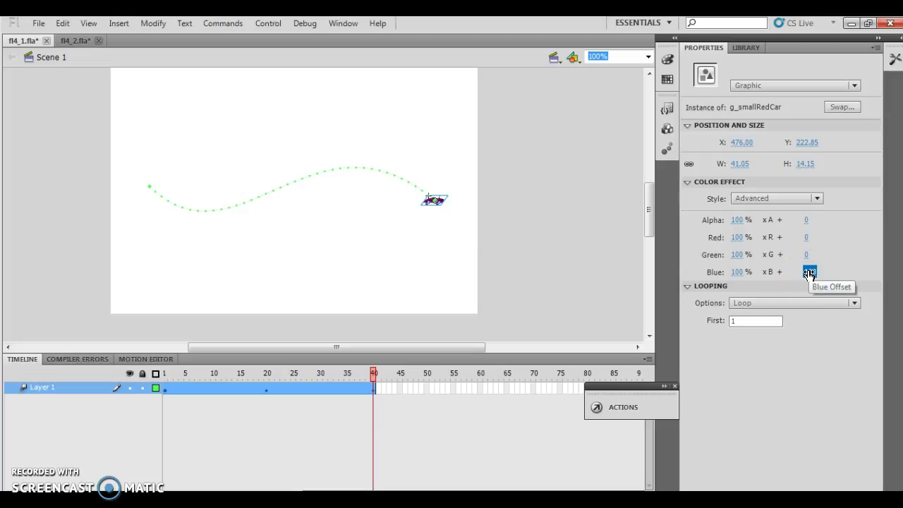
pyautogui.click(809, 272)
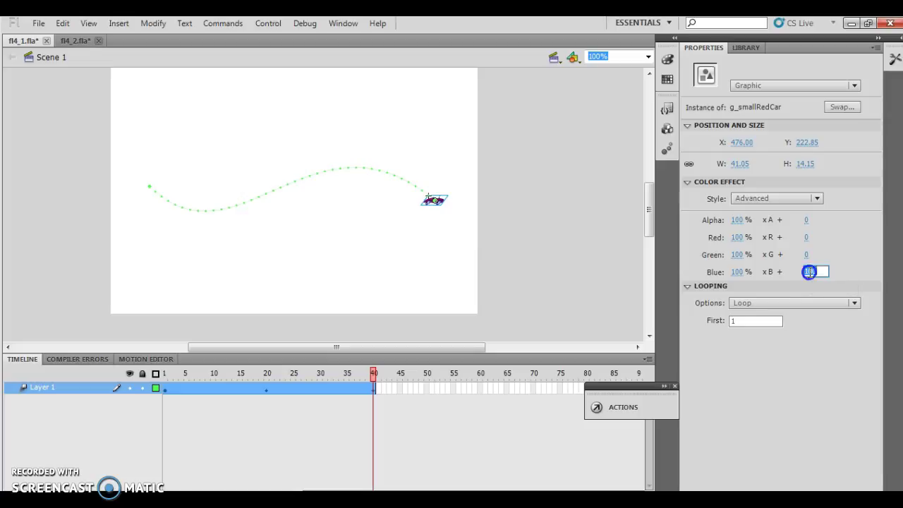
pyautogui.write('0')
pyautogui.press('Return')
pyautogui.press('Return')
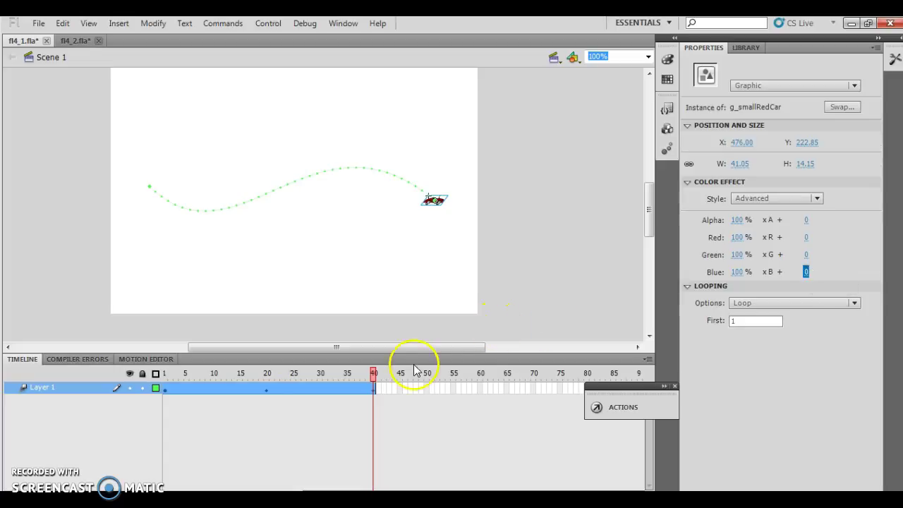
# - Return to frame 1 and turn on Orient to path for the motion tween, keeping the rotation direction at none
pyautogui.click(165, 379)
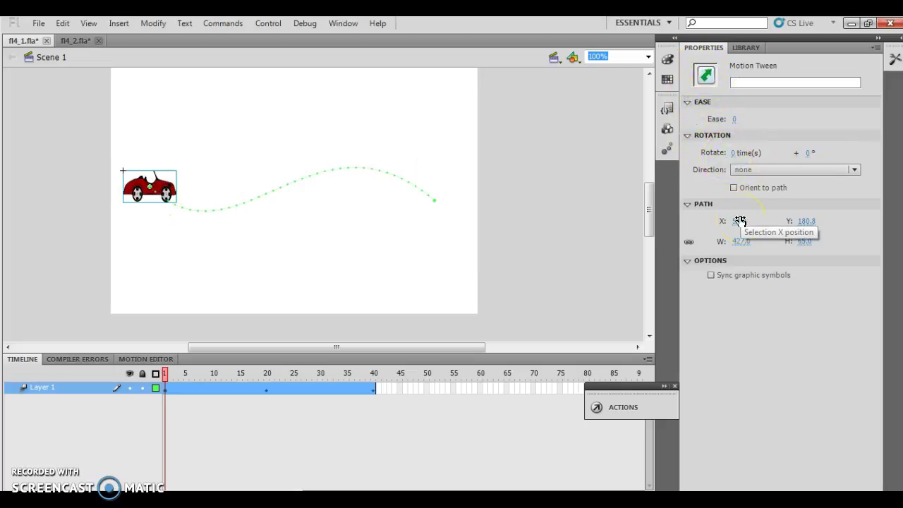
pyautogui.click(859, 170)
pyautogui.click(860, 169)
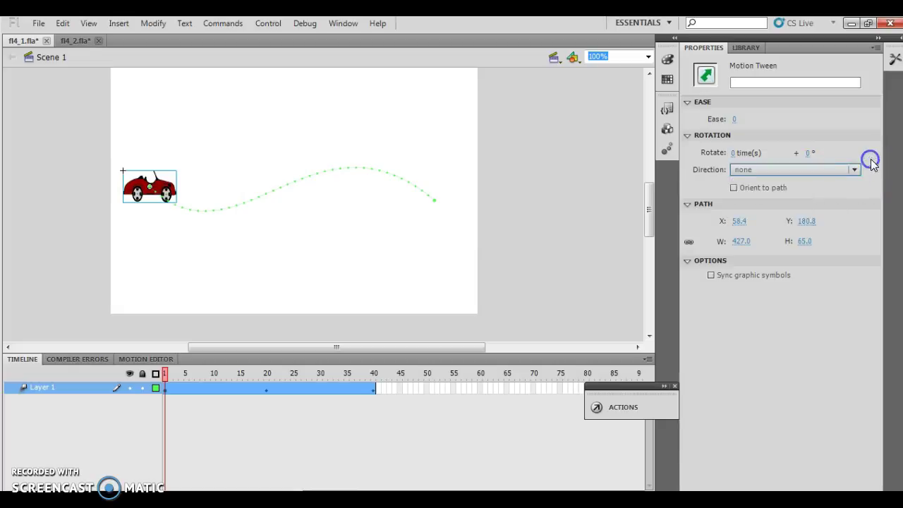
pyautogui.click(734, 188)
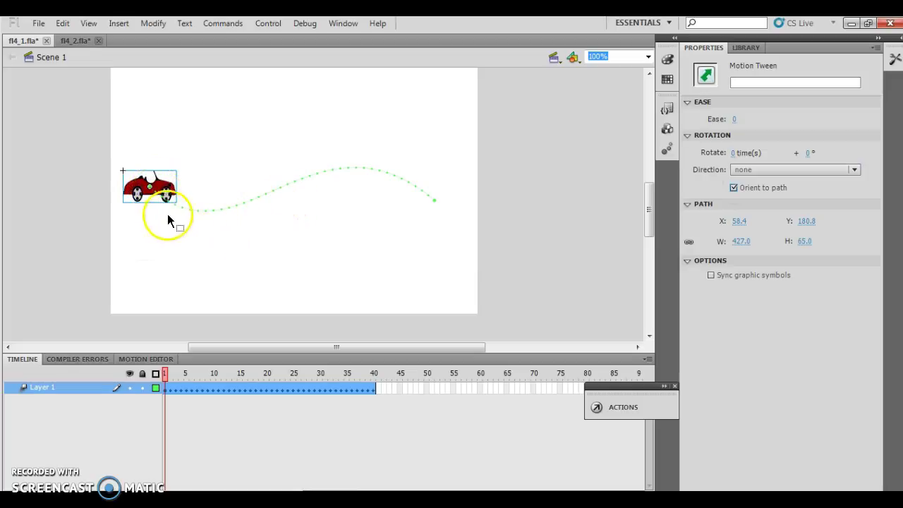
# - Play back the car's motion tween with Orient to path on and return to frame 1
pyautogui.click(407, 254)
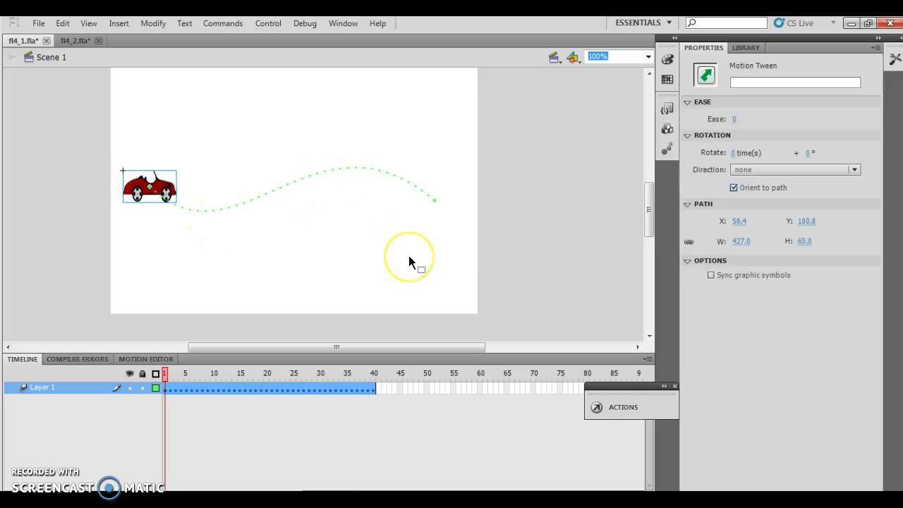
pyautogui.press('Return')
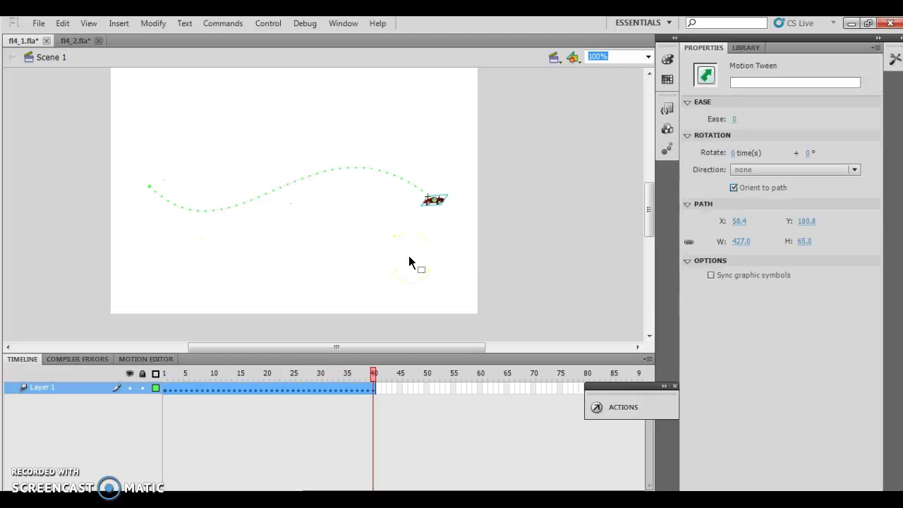
pyautogui.press('Return')
pyautogui.click(165, 372)
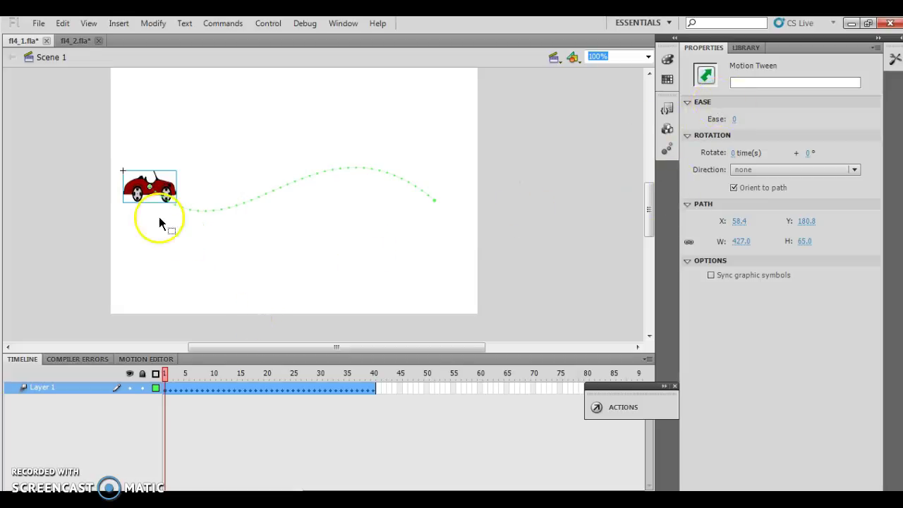
# - Rotate the car clockwise at frame 1 with Free Transform's Rotate and Skew option to line it up with the path's start
pyautogui.click(893, 62)
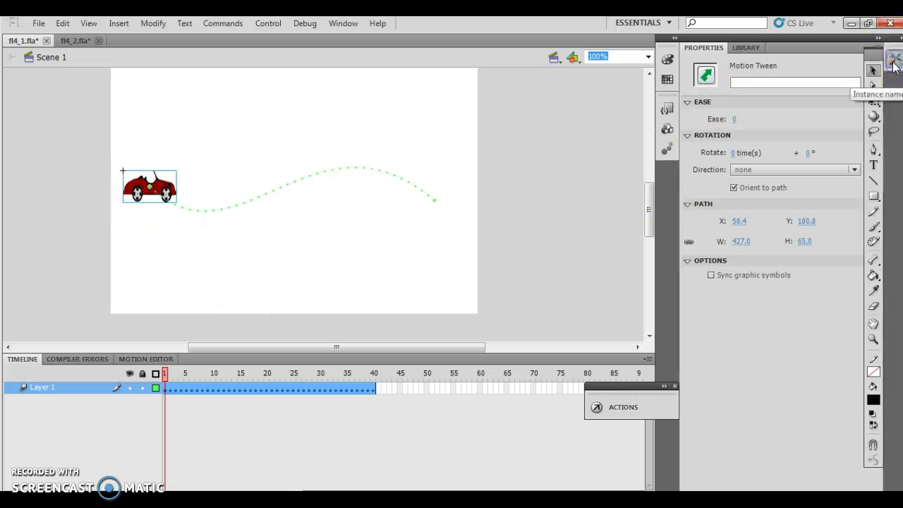
pyautogui.click(141, 191)
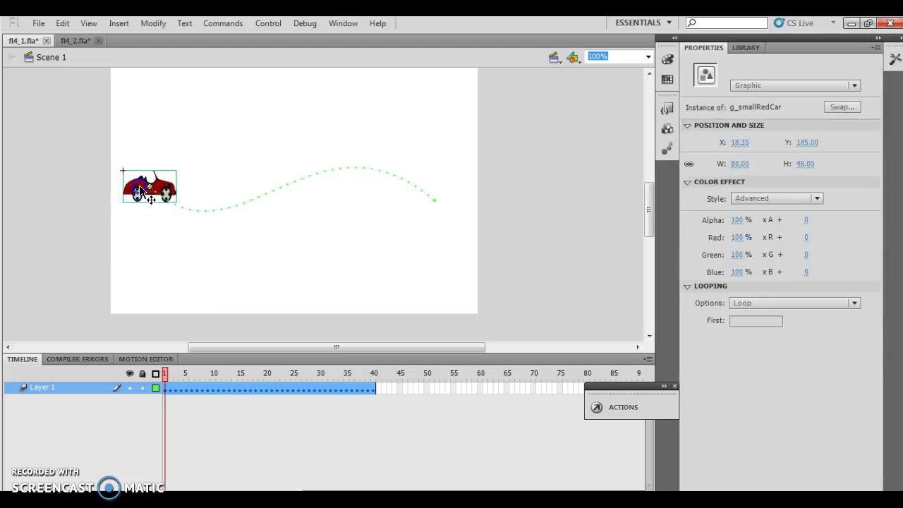
pyautogui.click(894, 64)
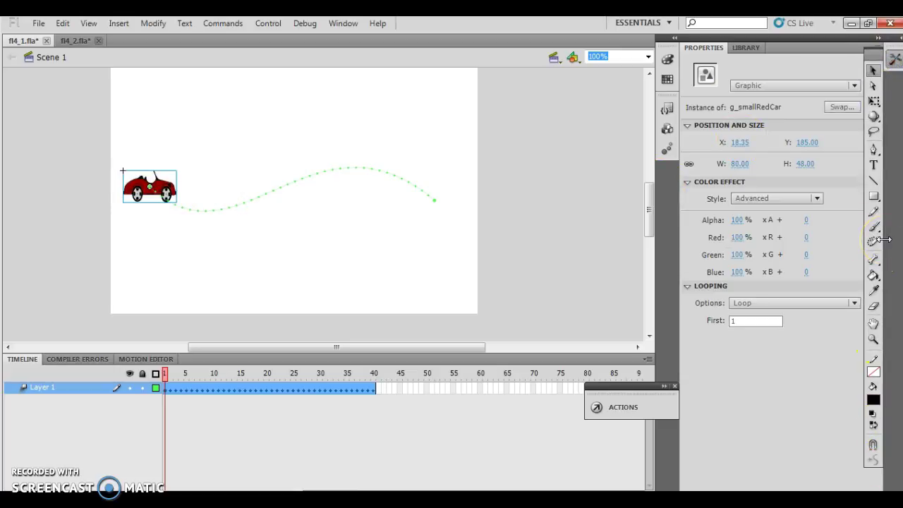
pyautogui.click(873, 100)
pyautogui.click(873, 101)
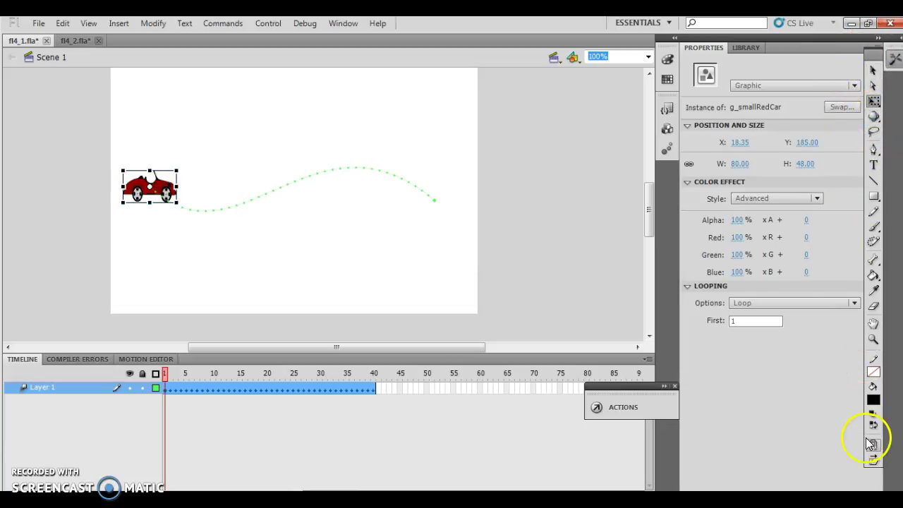
pyautogui.click(874, 463)
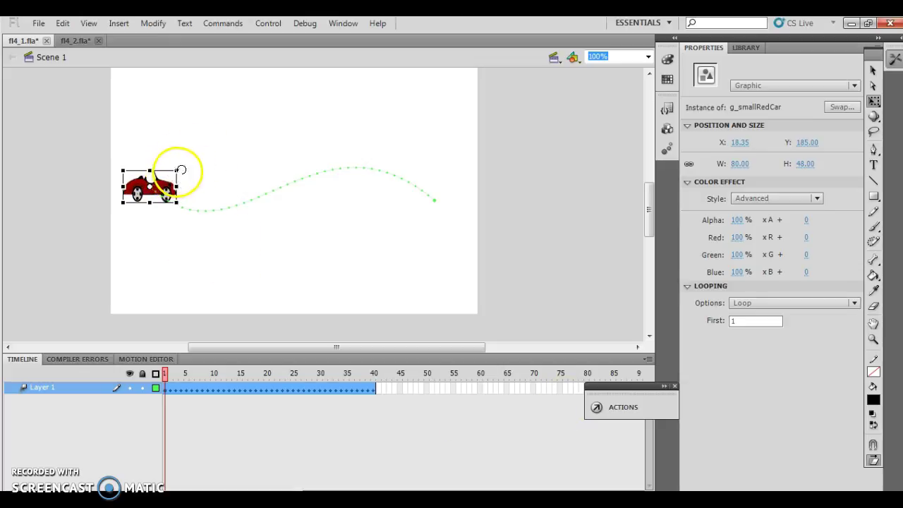
pyautogui.moveTo(177, 167); pyautogui.dragTo(188, 182)
# - Play back the animation with the rotated car and return the playhead to frame 1
pyautogui.click(275, 239)
pyautogui.press('Return')
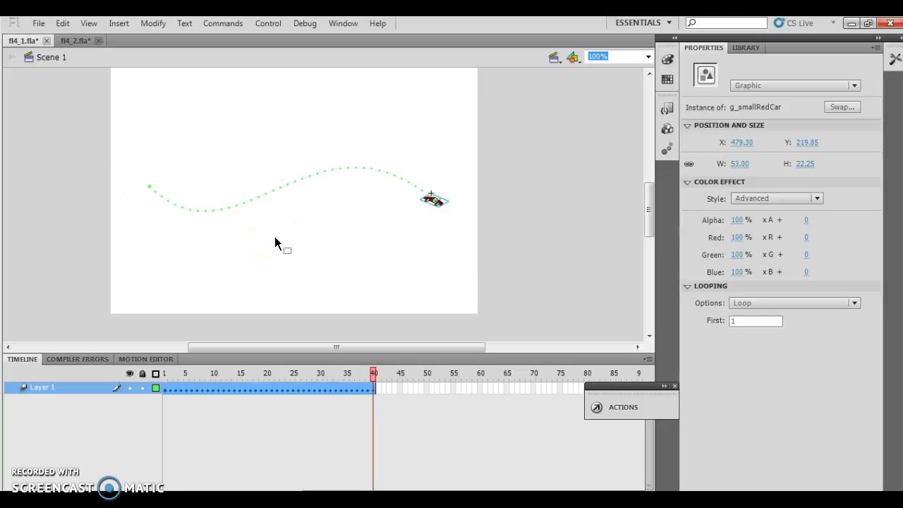
pyautogui.press('Return')
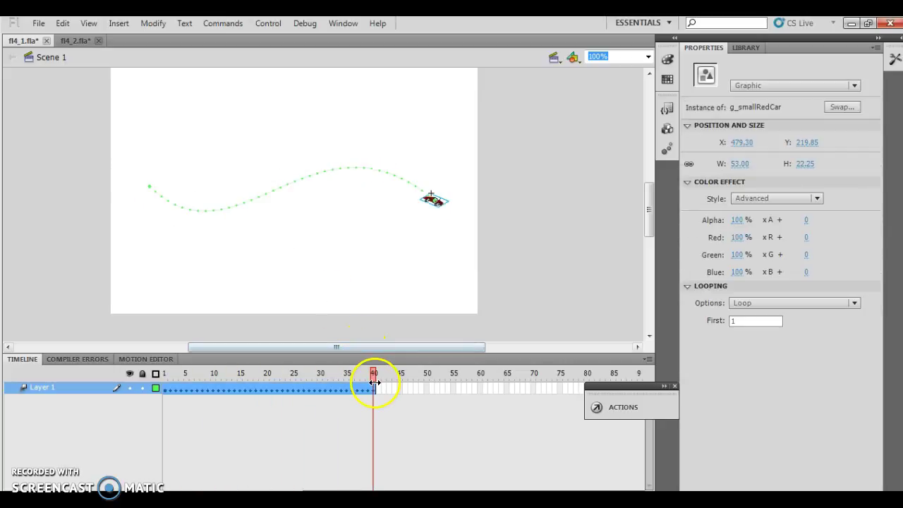
pyautogui.moveTo(374, 381); pyautogui.dragTo(164, 378)
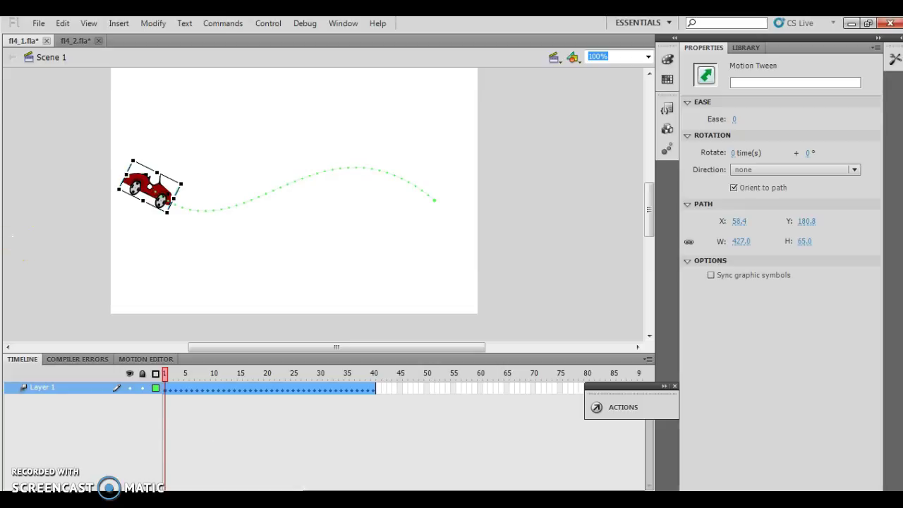
# - Save a copy of the document as motionTw.fla in the Animation folder on the H: drive
pyautogui.click(38, 28)
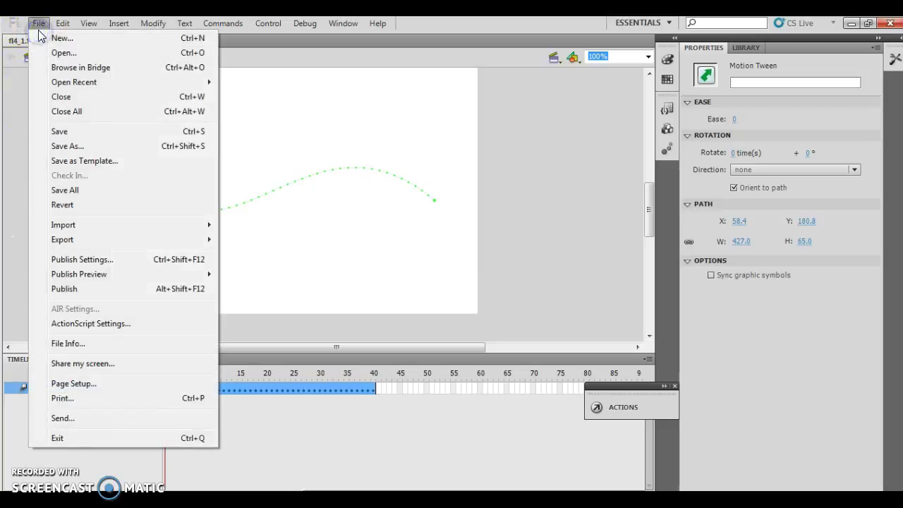
pyautogui.click(61, 151)
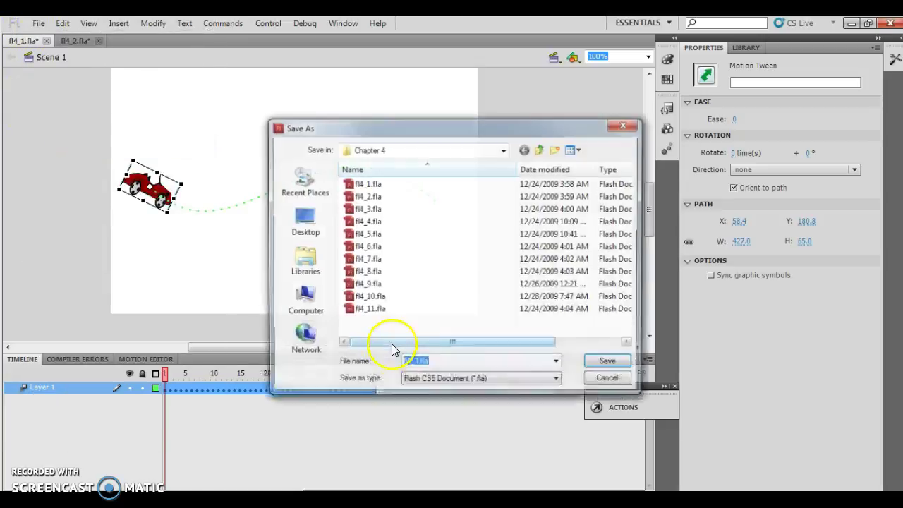
pyautogui.click(503, 150)
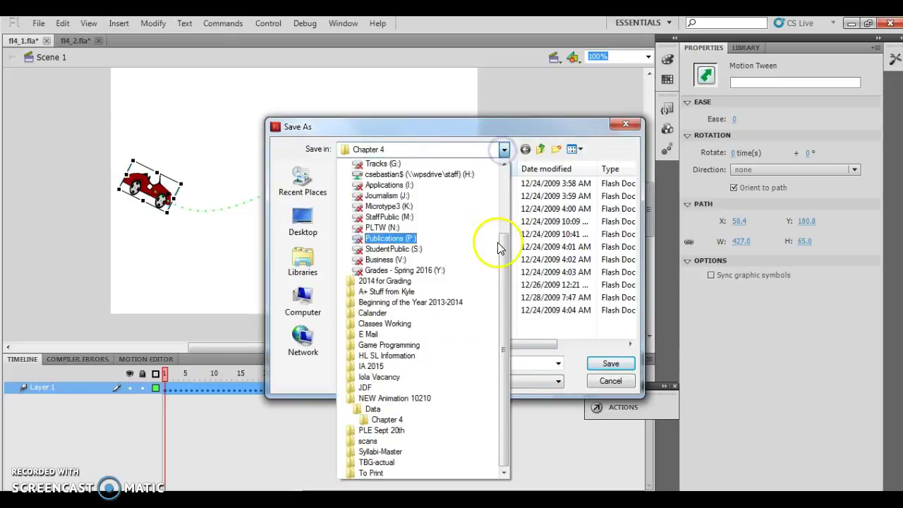
pyautogui.click(409, 174)
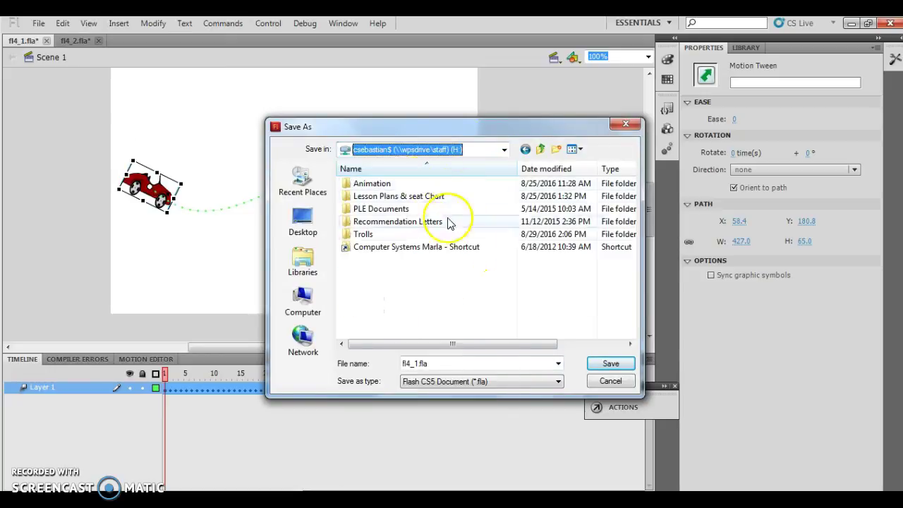
pyautogui.doubleClick(363, 183)
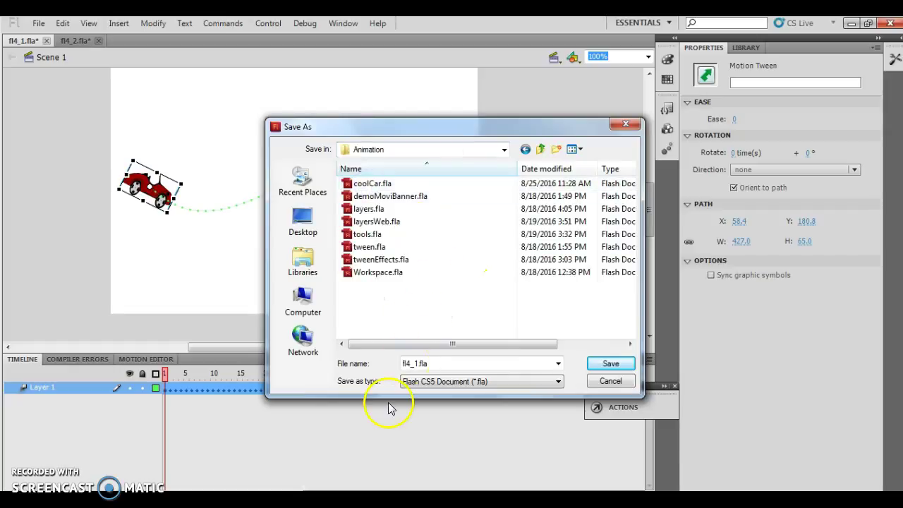
pyautogui.click(418, 363)
pyautogui.doubleClick(417, 364)
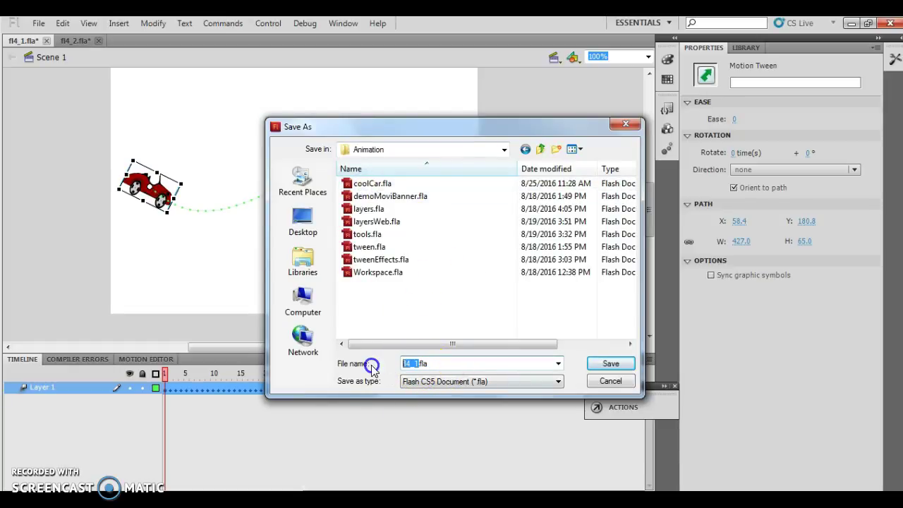
pyautogui.write('motio')
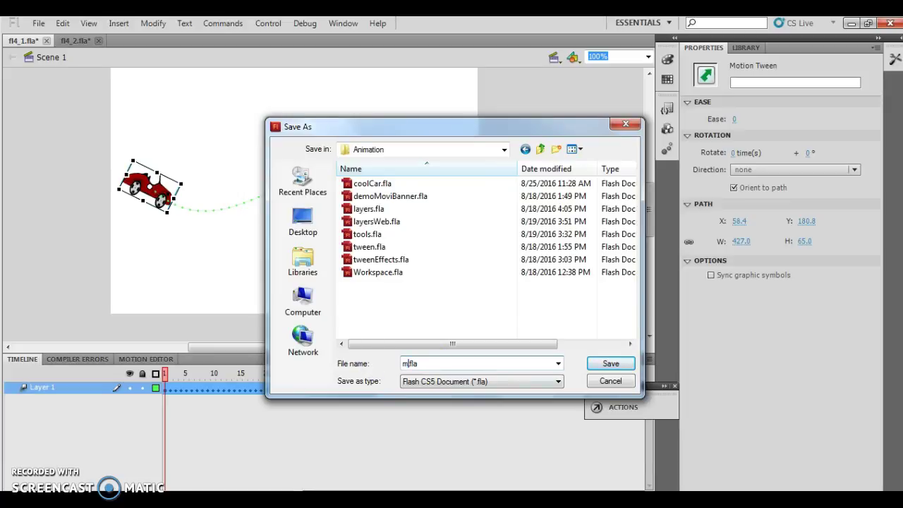
pyautogui.write('nTw')
pyautogui.click(617, 363)
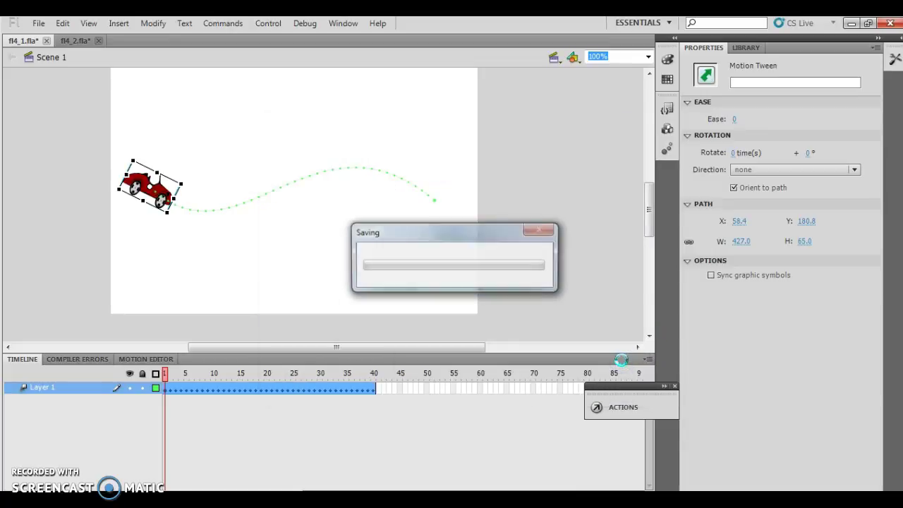